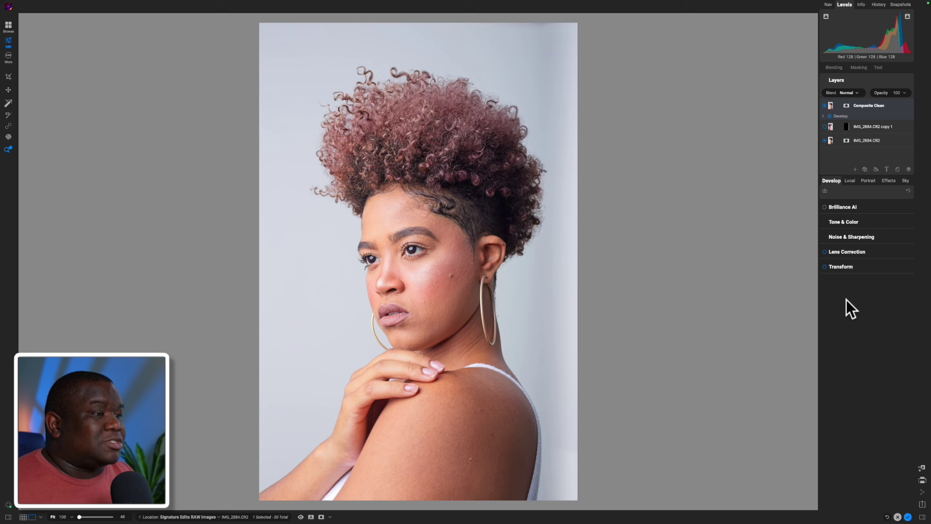
- Review the Brilliance AI preferences and close the dialog without changing the settings
key(super+comma)
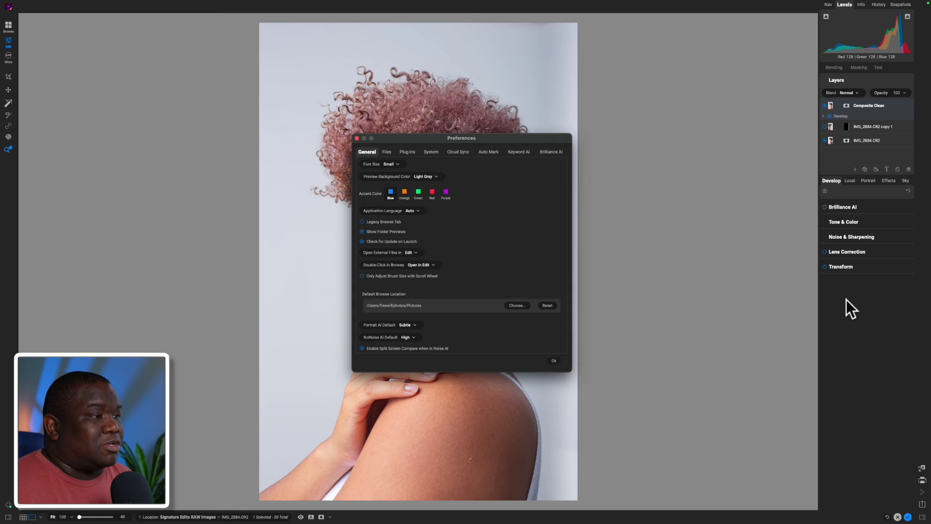
click(548, 152)
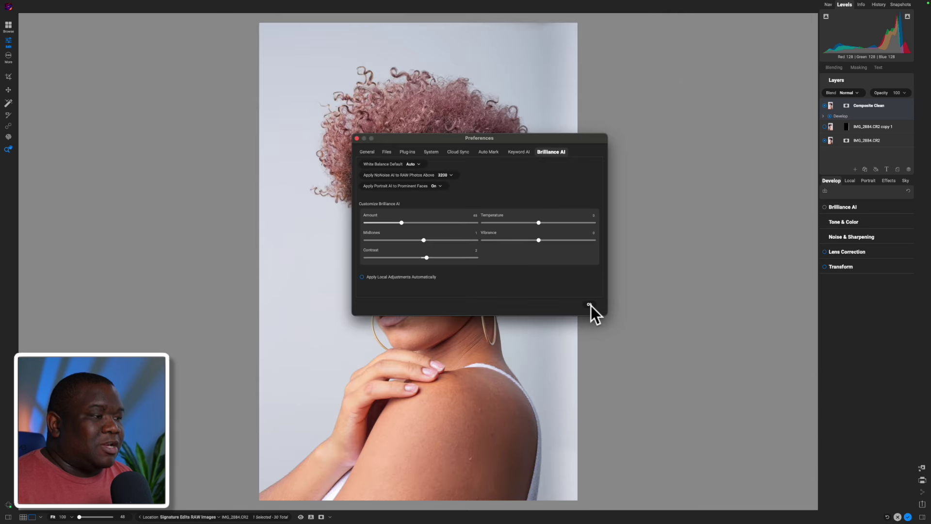
click(590, 305)
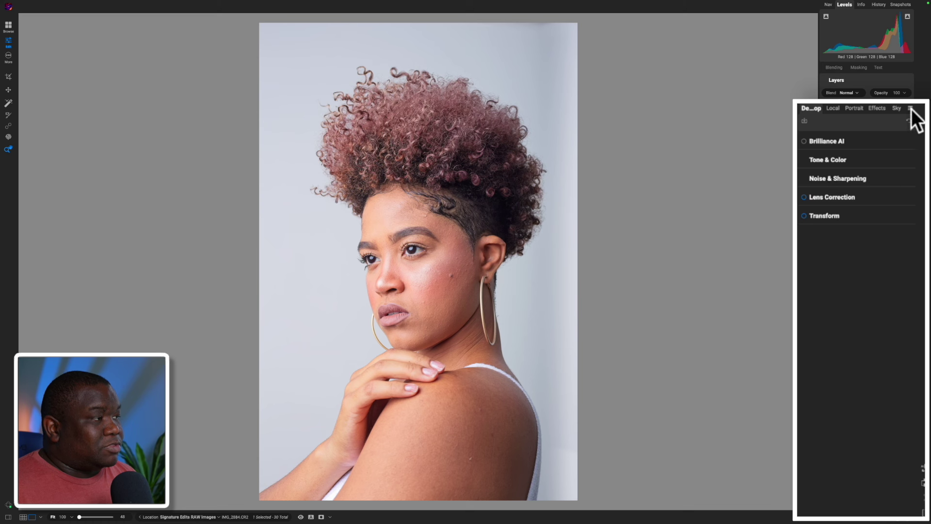
- Hide the Portrait tab from the edit filters and show it again
click(911, 109)
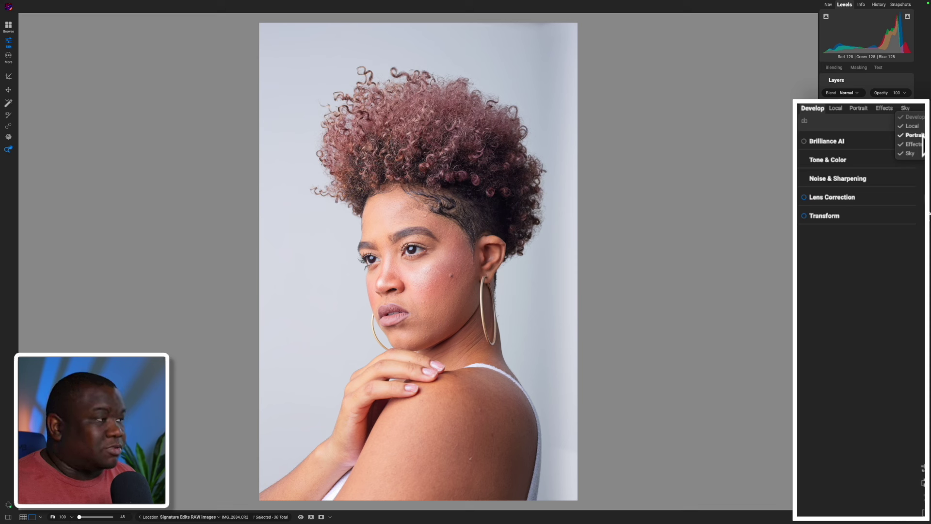
click(916, 136)
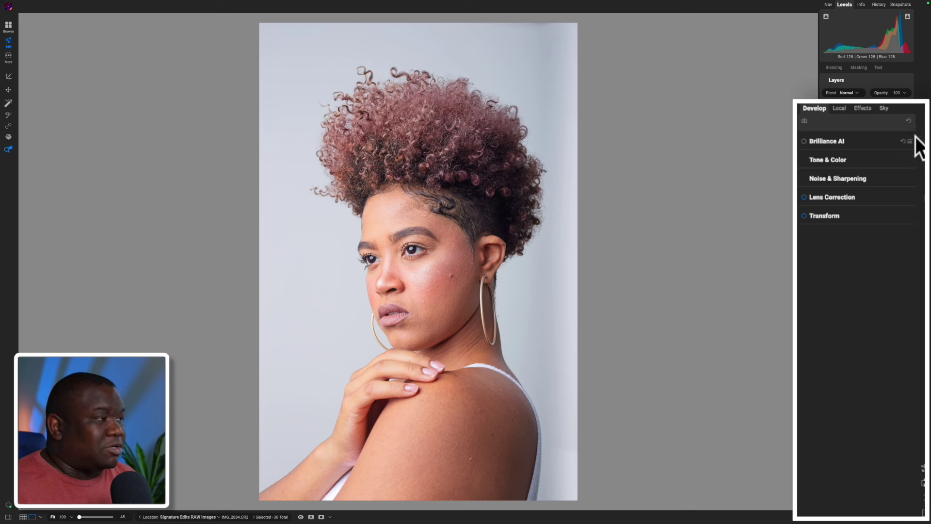
click(907, 108)
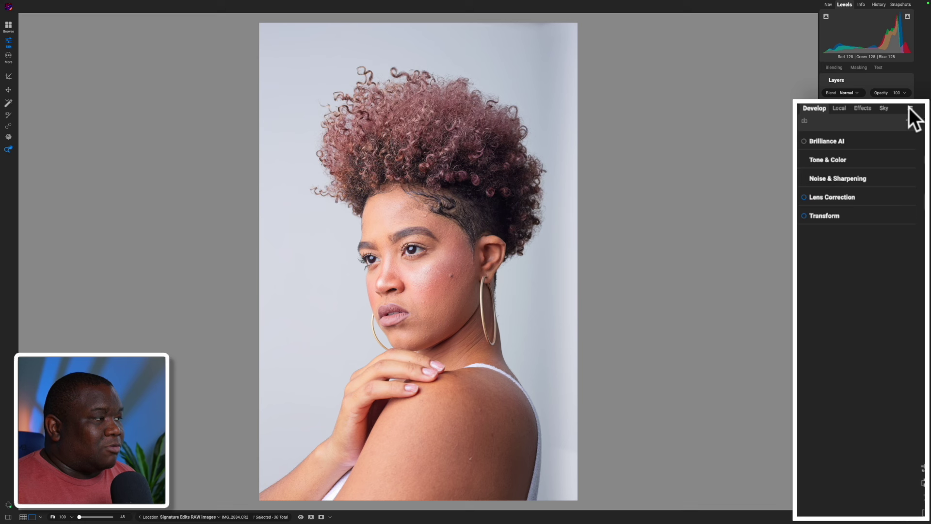
click(908, 107)
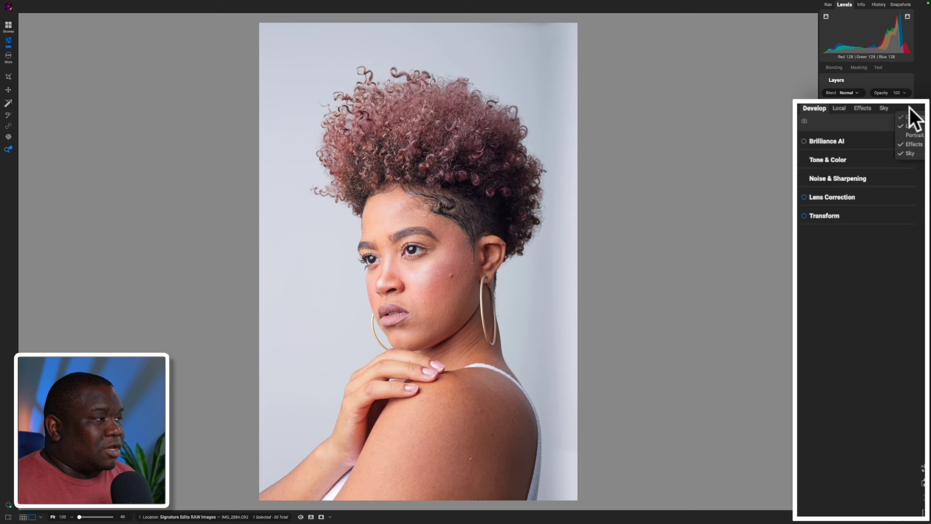
click(914, 135)
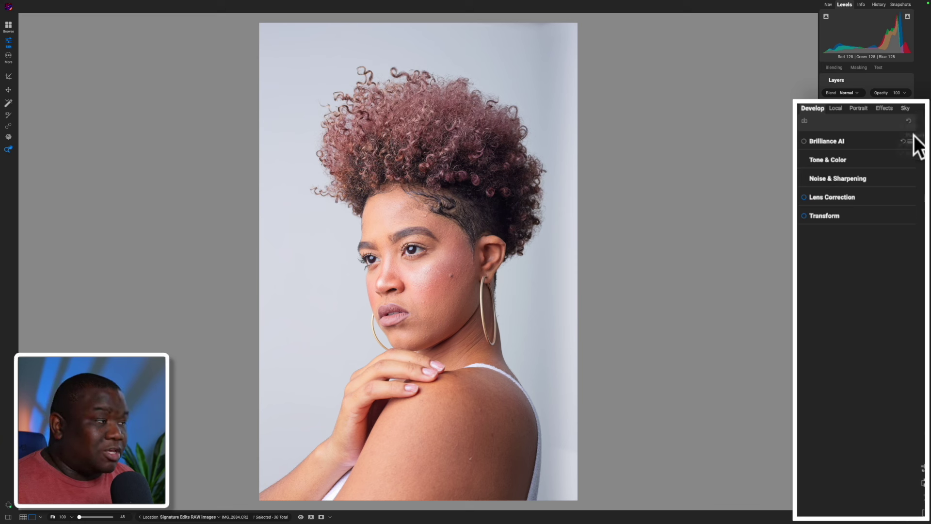
- Add a face manually in Portrait, fit the face box around the woman's face from hairline to chin, and accept it
click(858, 108)
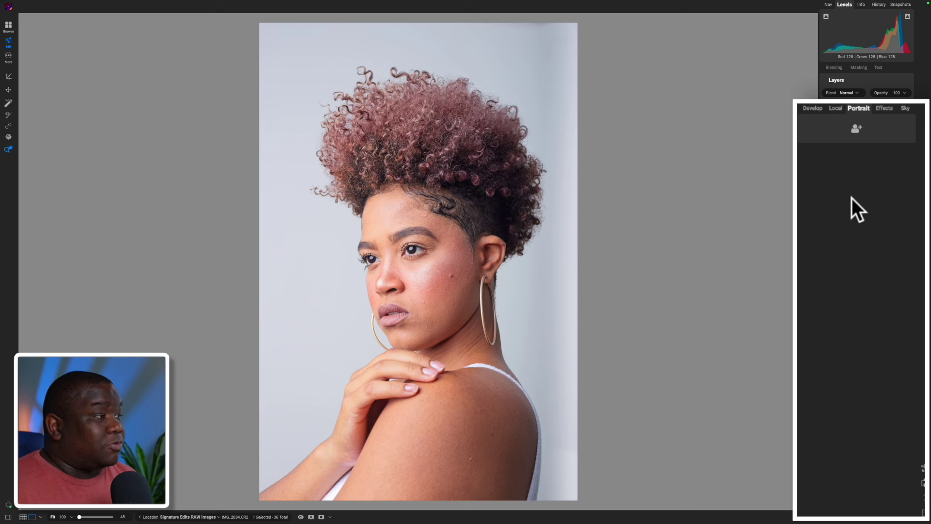
click(855, 130)
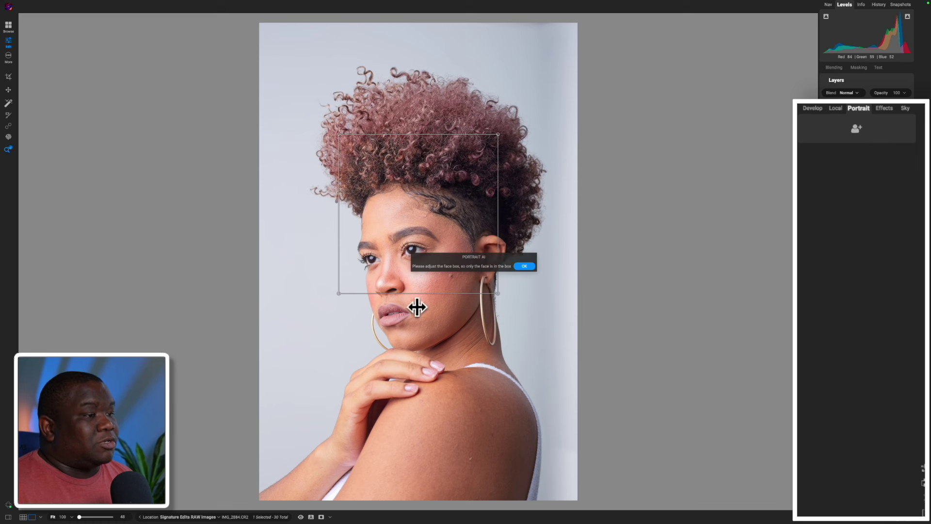
drag(416, 187, 418, 241)
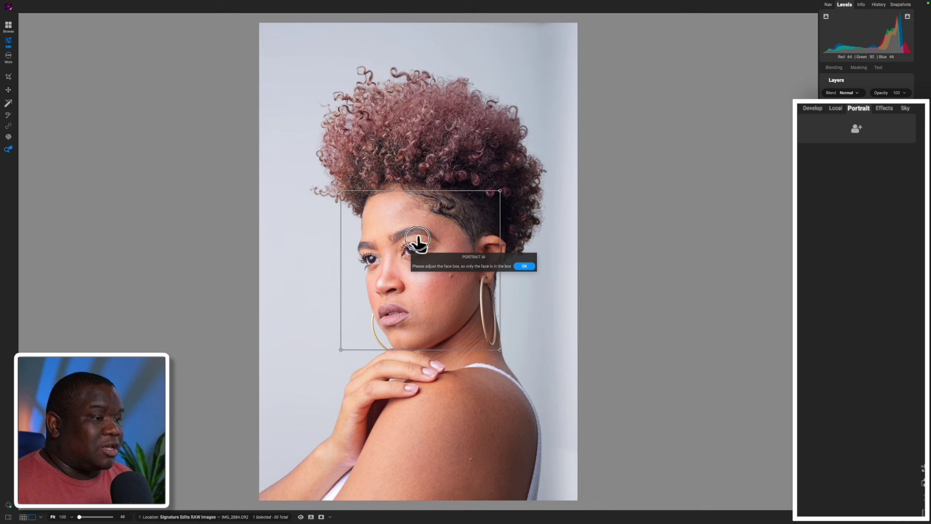
click(499, 191)
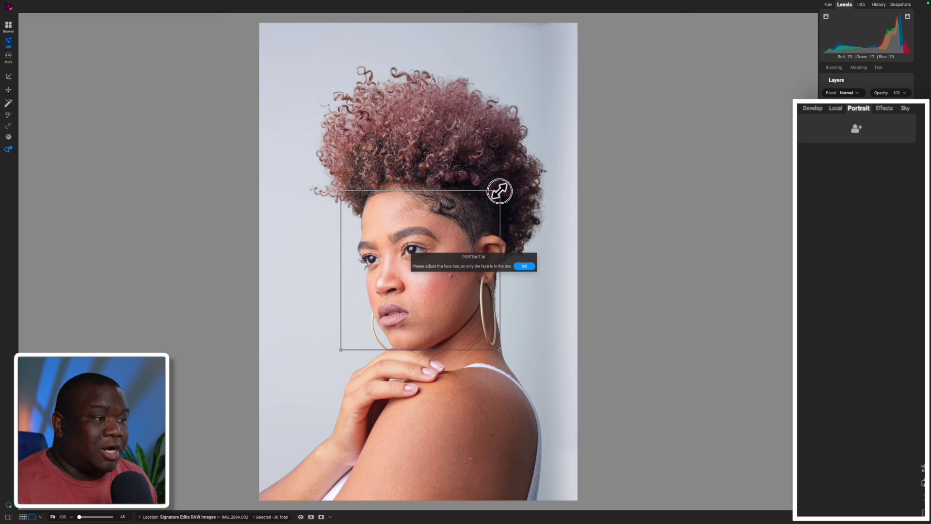
drag(500, 191, 501, 169)
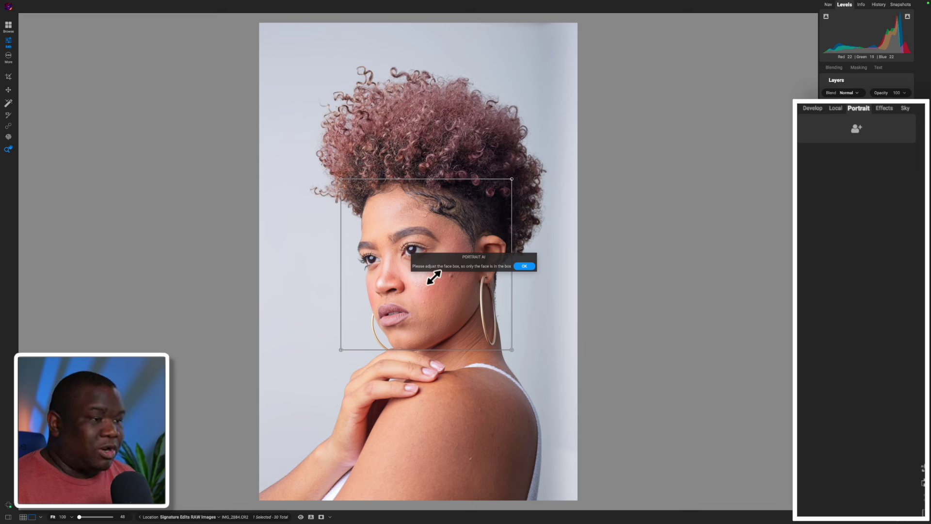
drag(426, 289, 426, 292)
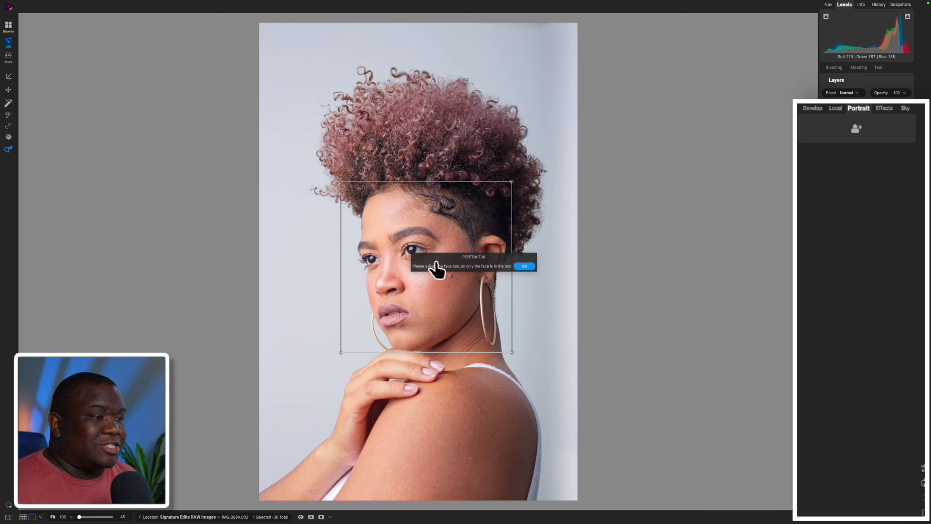
click(525, 267)
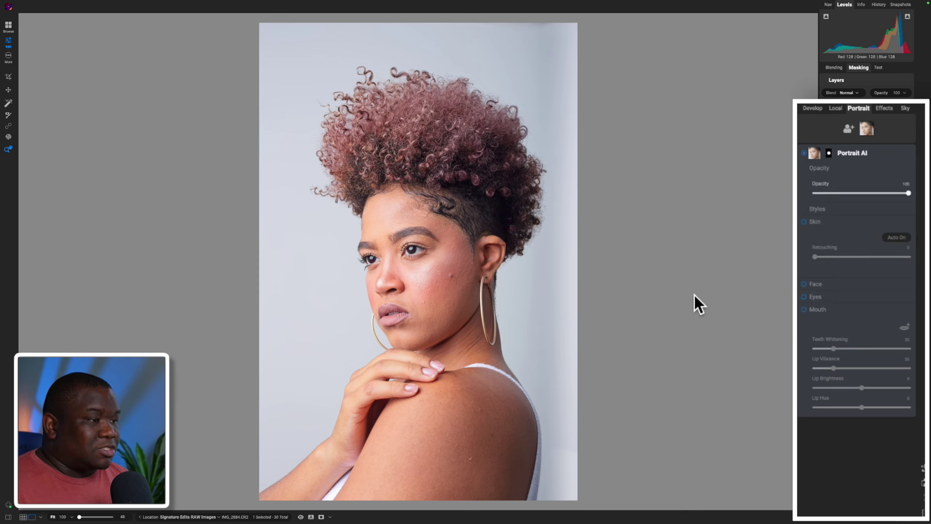
- Show the Portrait AI mask overlay, erase the whole circular face mask with a size 2500 brush, and reduce the brush to 900
key(ctrl+m)
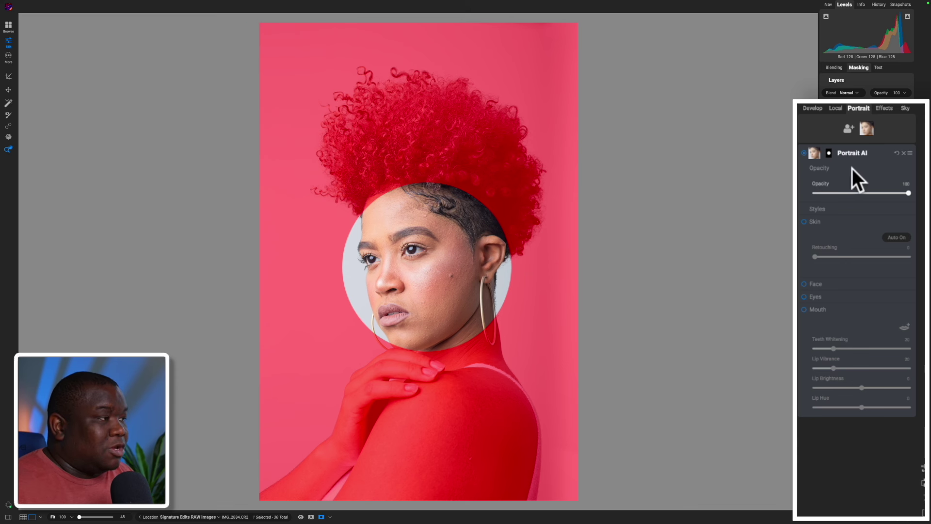
click(829, 153)
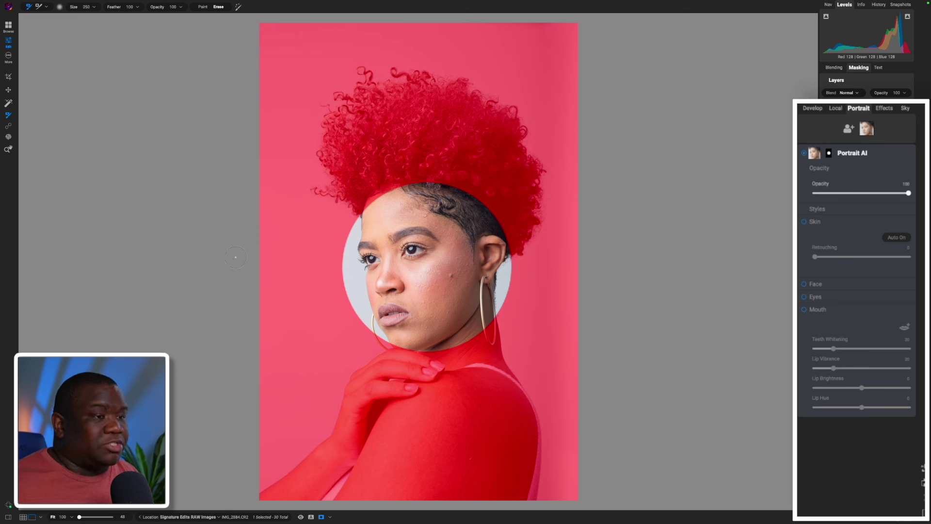
key(bracketright)
key(bracketright)
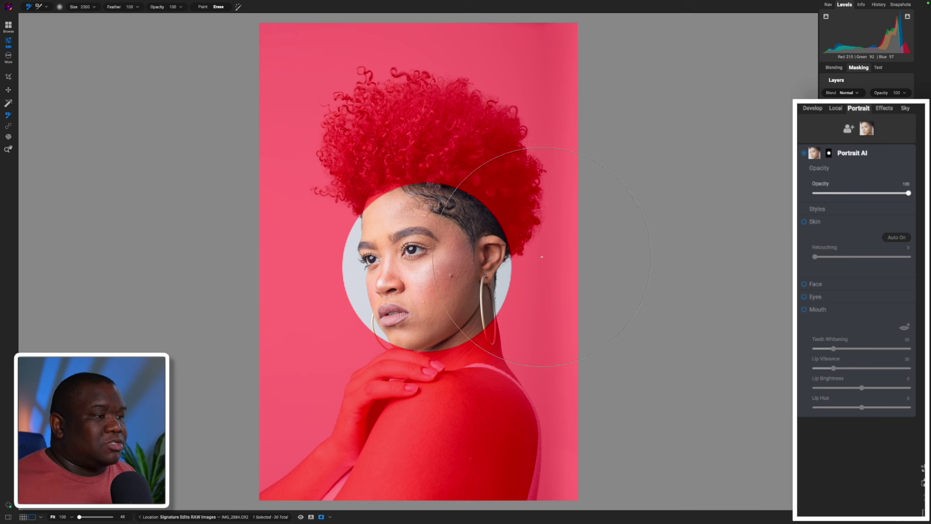
mouse_move(418, 258)
mouse_down()
mouse_move(343, 261)
mouse_move(595, 261)
mouse_move(432, 157)
mouse_move(341, 173)
mouse_move(348, 302)
mouse_move(463, 389)
mouse_move(566, 317)
mouse_move(576, 214)
mouse_move(507, 102)
mouse_move(316, 293)
mouse_move(305, 457)
mouse_move(410, 434)
mouse_move(408, 271)
mouse_move(380, 165)
mouse_up()
key(bracketleft)
key(bracketleft)
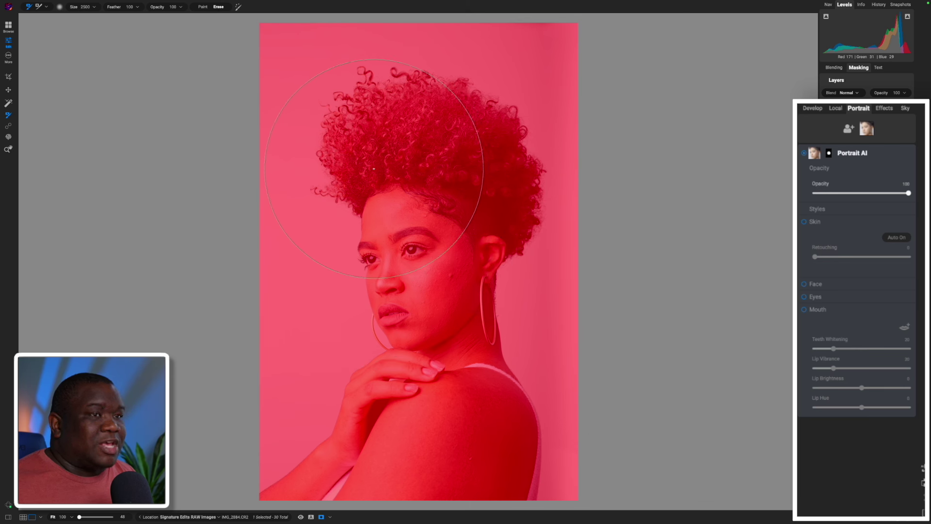
key(bracketleft)
key(bracketleft)
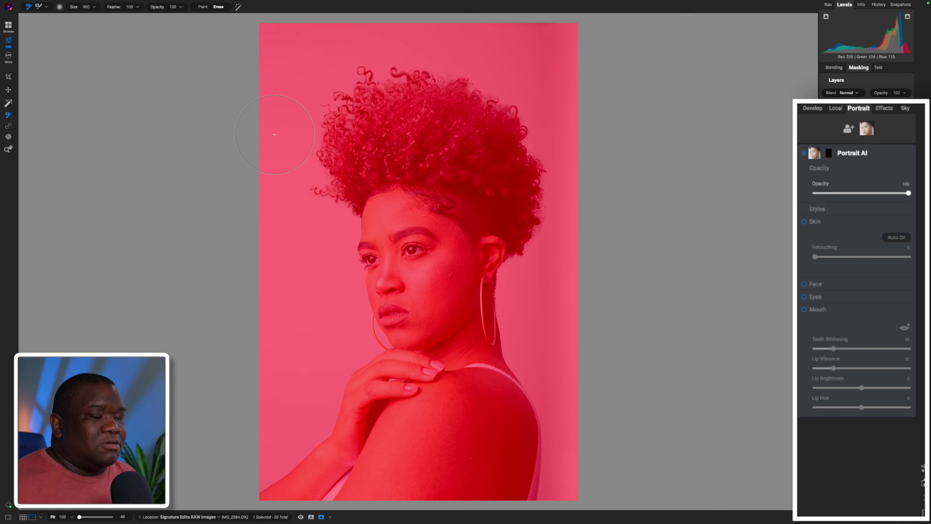
- Mask the woman's skin with the AI quick mask across her forehead, ear and cheek, and apply it by returning to the masking brush
key(backslash)
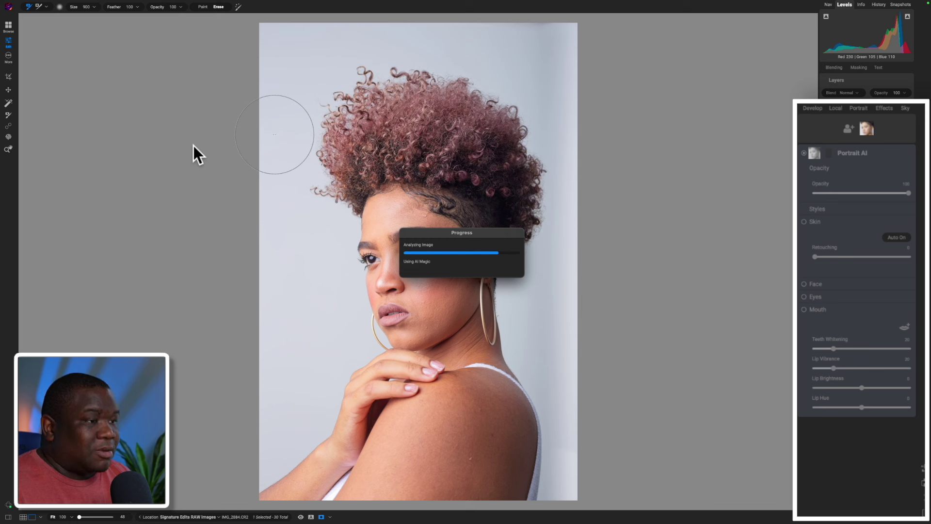
click(386, 223)
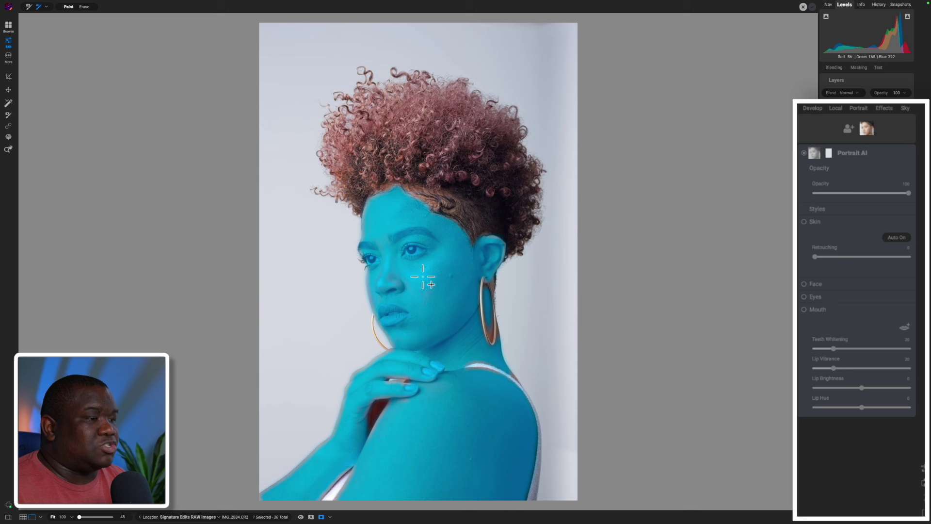
drag(494, 242, 492, 247)
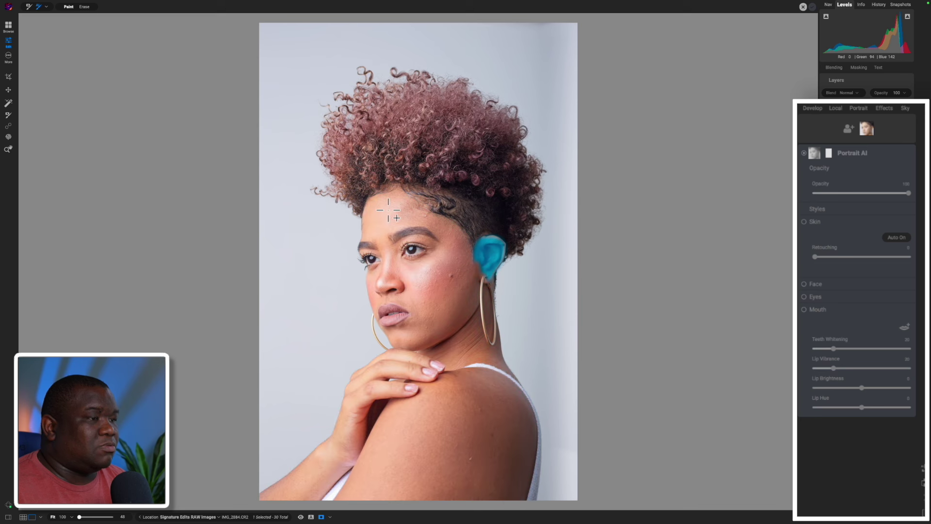
mouse_move(388, 210)
mouse_down()
mouse_move(448, 302)
mouse_move(426, 283)
mouse_up()
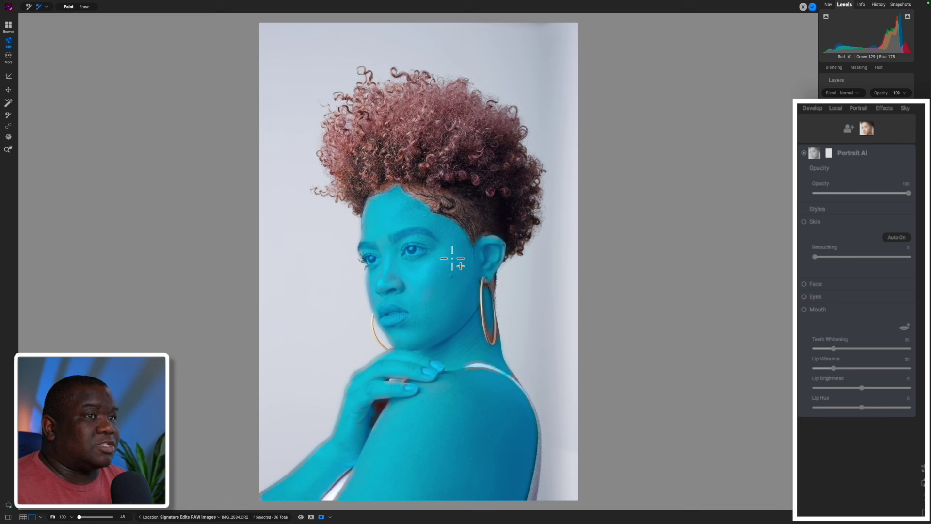
click(30, 5)
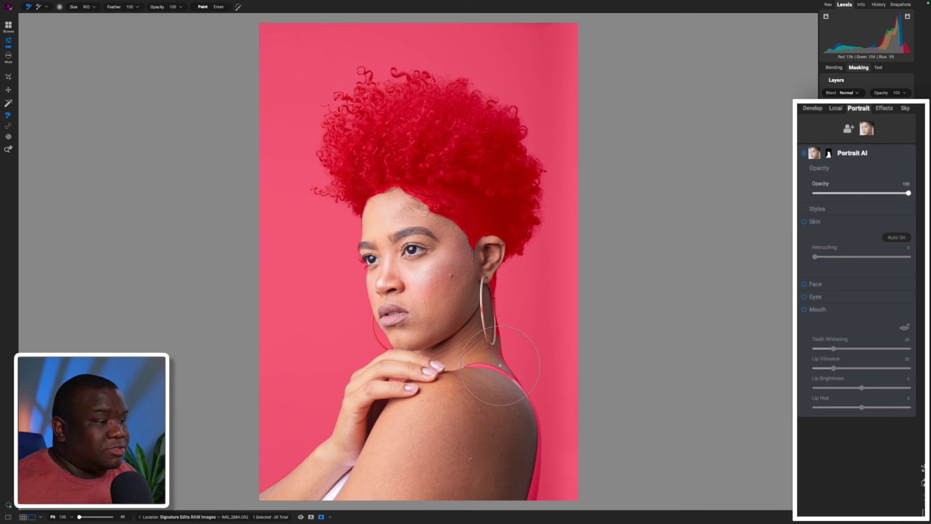
- Erase the mask from the neck, shoulder and arm, use a size 250 brush for the fingers, ear and earring, and hide the overlay
key(x)
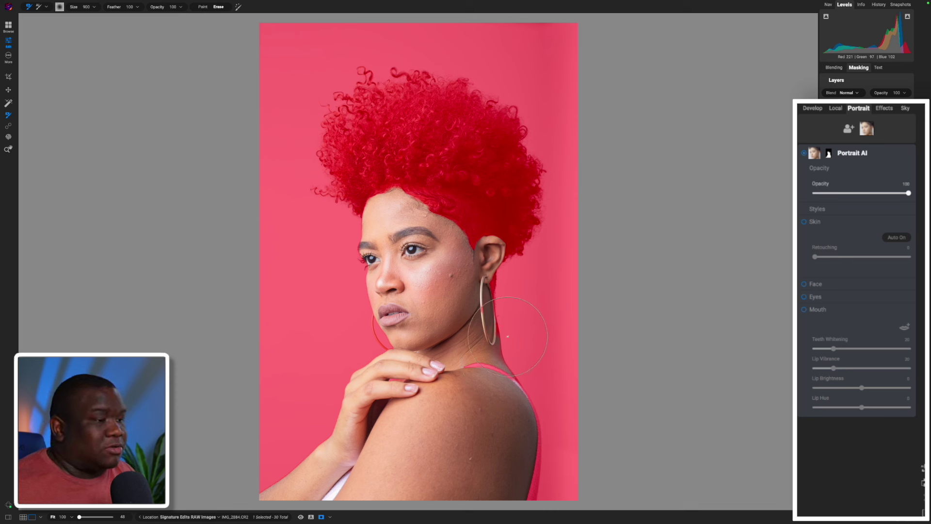
mouse_move(515, 332)
mouse_down()
mouse_move(438, 398)
mouse_move(381, 387)
mouse_move(370, 395)
mouse_move(326, 497)
mouse_move(293, 519)
mouse_move(283, 520)
mouse_move(260, 488)
mouse_move(428, 443)
mouse_move(291, 490)
mouse_move(564, 460)
mouse_move(453, 491)
mouse_move(495, 447)
mouse_move(522, 367)
mouse_move(511, 422)
mouse_move(508, 357)
mouse_move(528, 297)
mouse_move(502, 374)
mouse_move(425, 400)
mouse_up()
key(bracketleft)
key(bracketleft)
key(bracketleft)
key(bracketleft)
key(bracketleft)
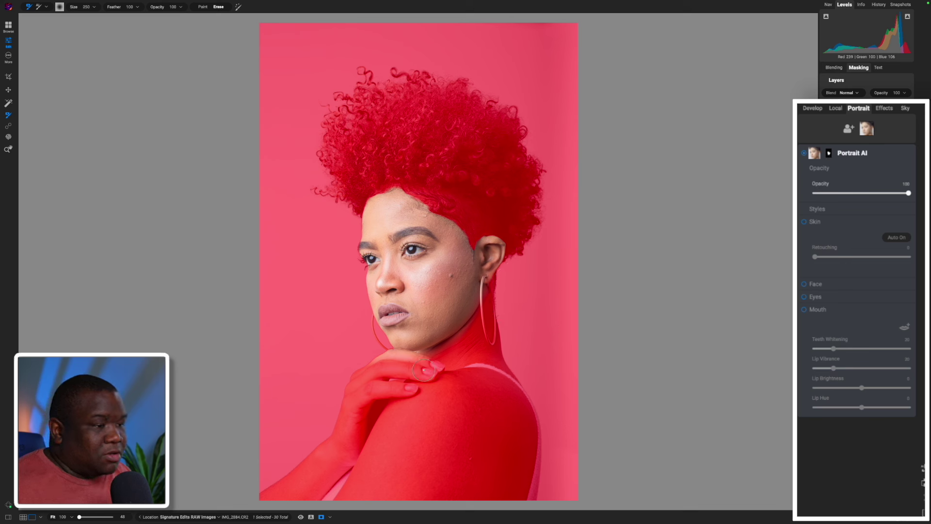
drag(423, 367, 384, 361)
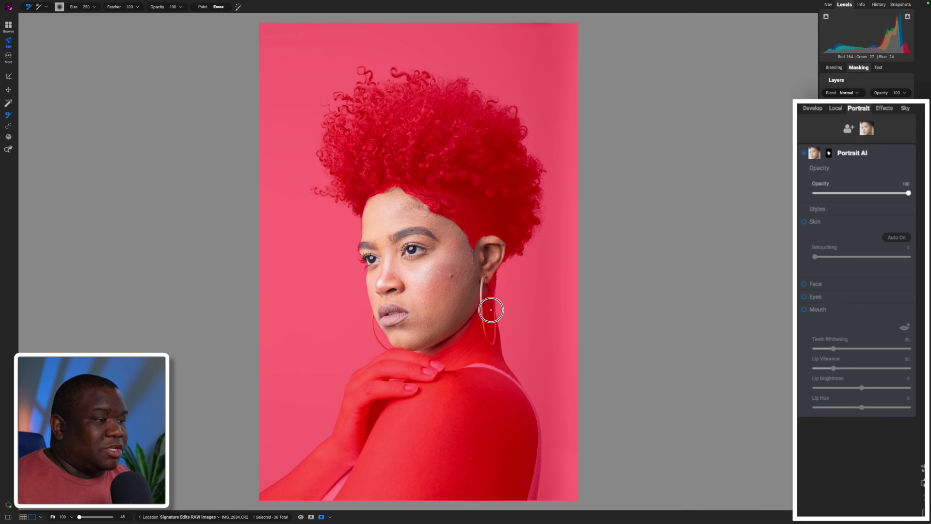
mouse_move(493, 270)
mouse_down()
mouse_move(492, 235)
mouse_move(505, 250)
mouse_move(480, 229)
mouse_move(497, 317)
mouse_up()
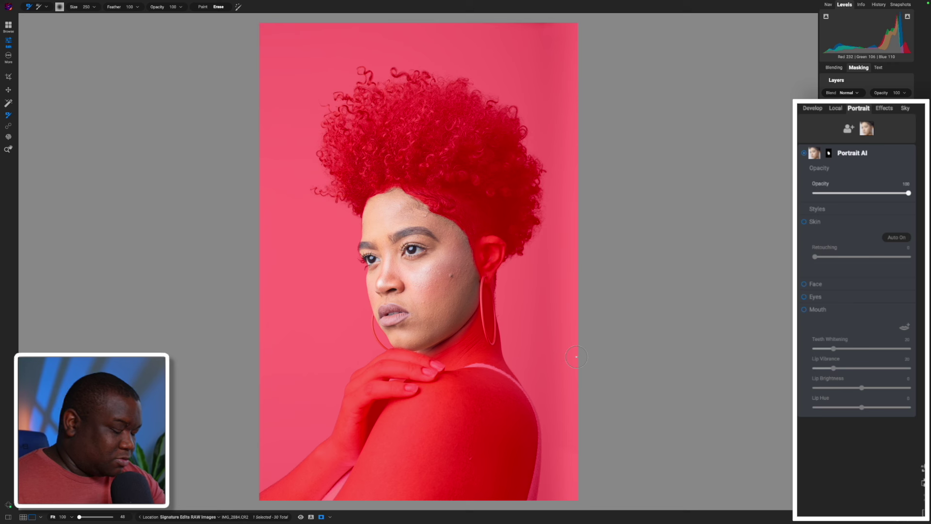
key(slash)
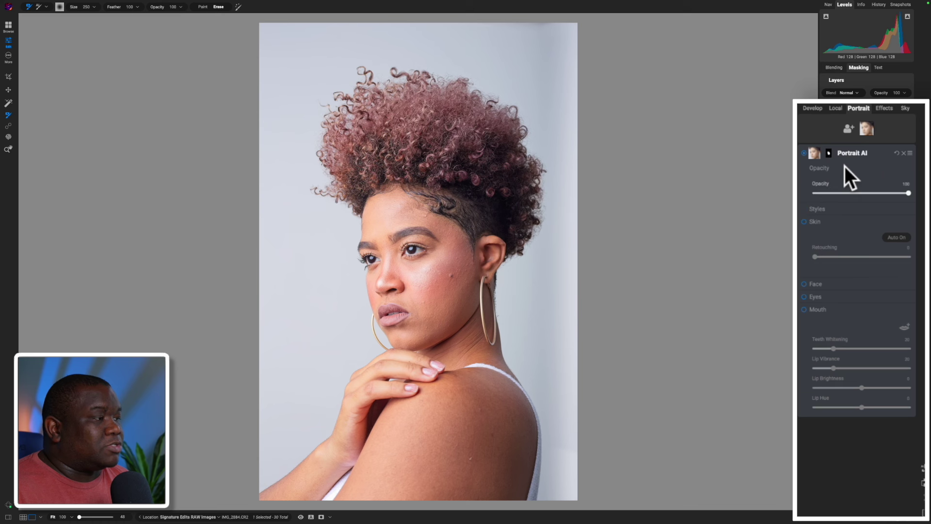
- Collapse the Skin, Mouth and Opacity sections of Portrait AI and set its style to Legacy Default
click(829, 223)
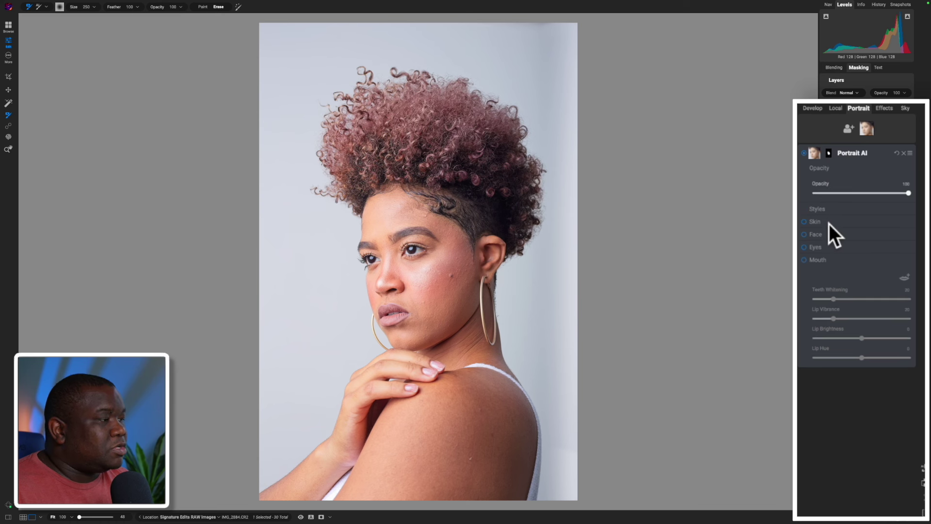
click(820, 260)
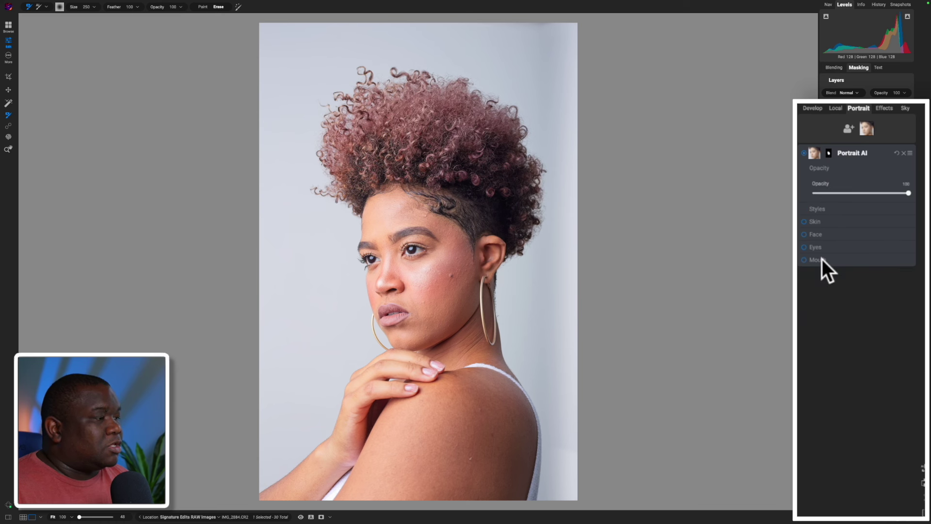
click(825, 169)
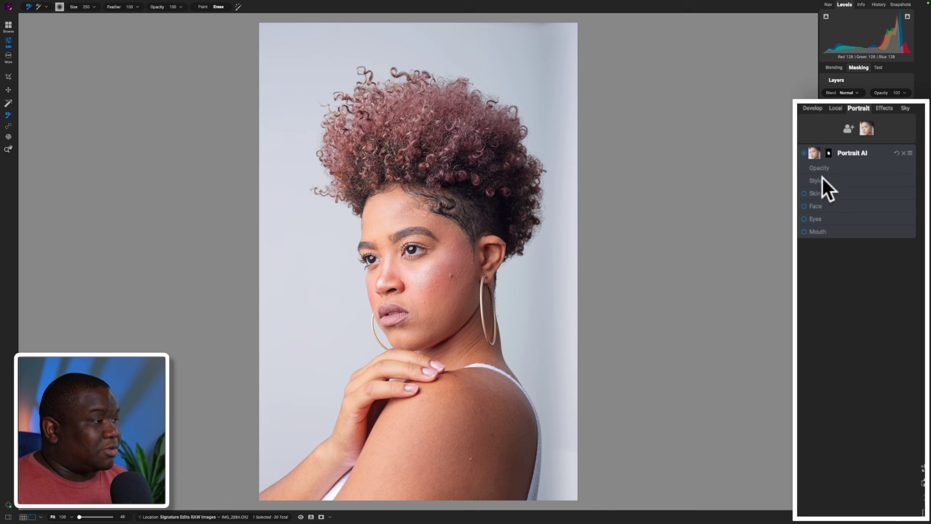
click(821, 180)
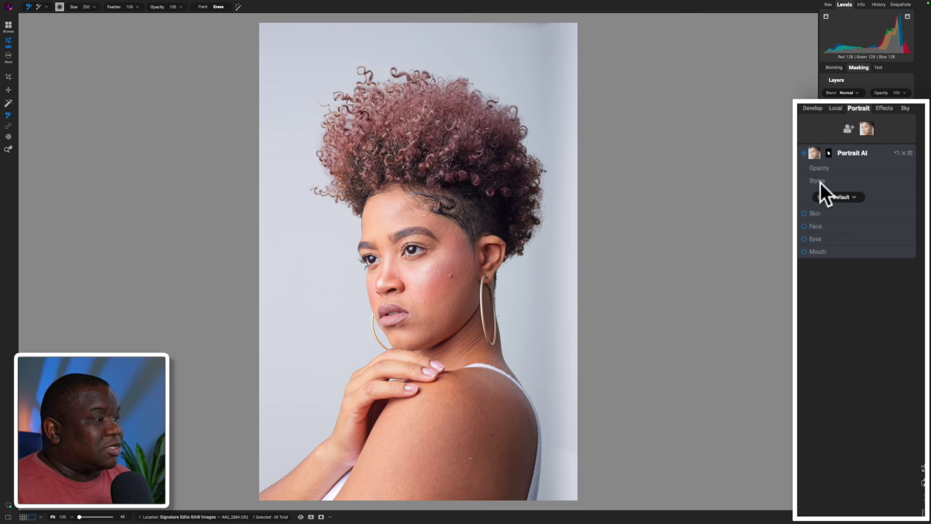
click(856, 199)
click(852, 217)
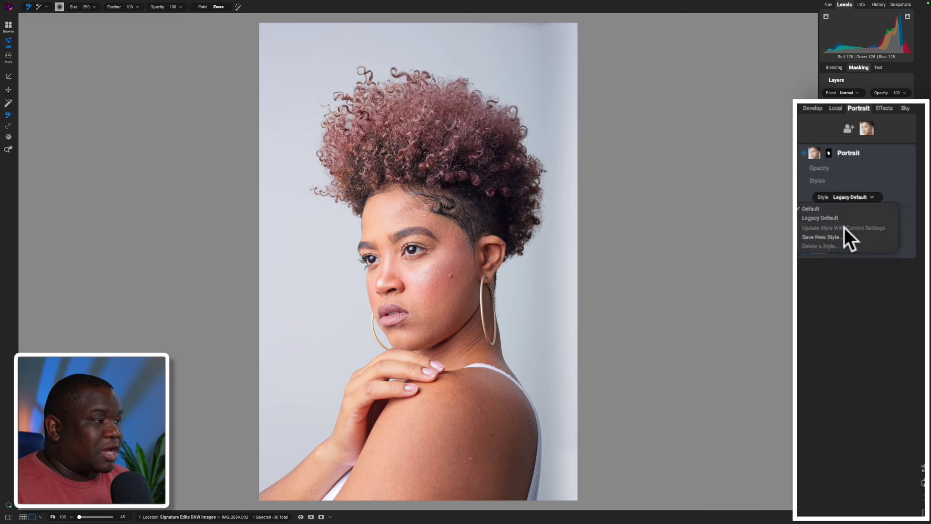
- Collapse the Styles section, then expand and enable the Skin section of Portrait AI
click(874, 177)
click(822, 181)
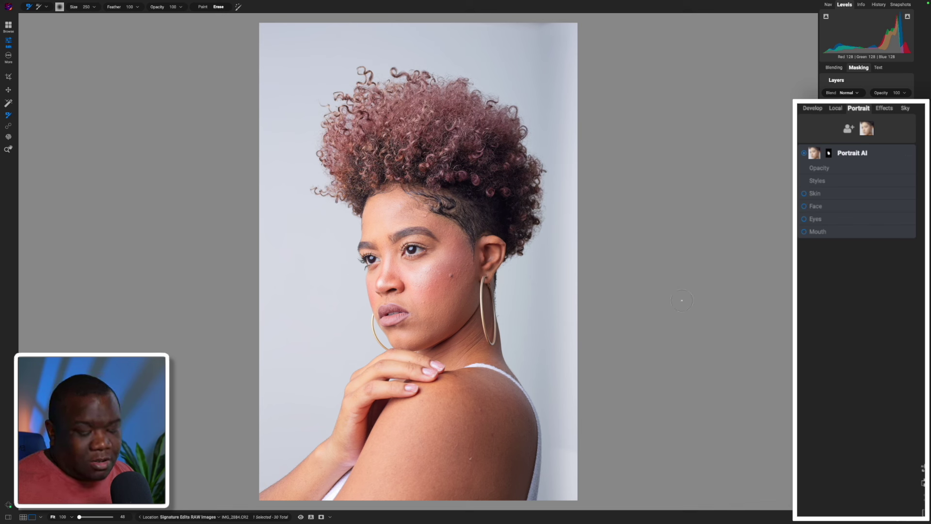
key(z)
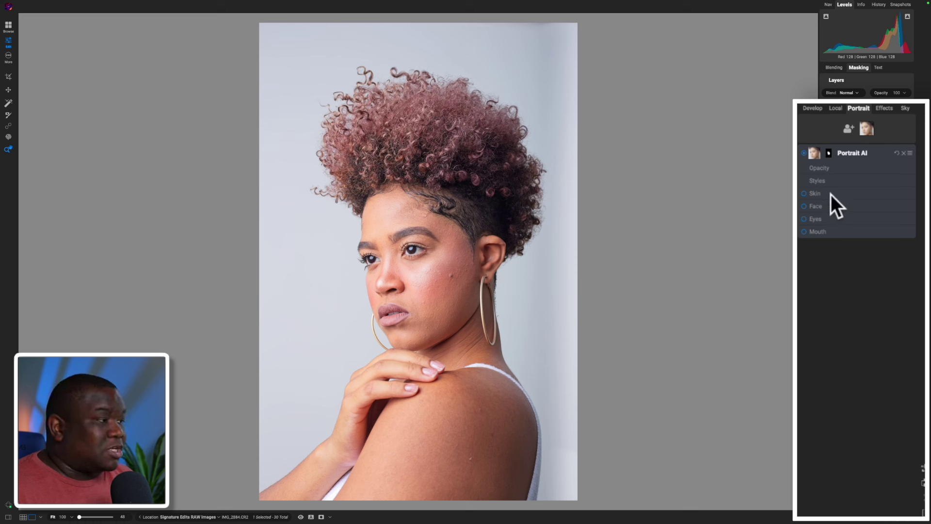
click(816, 193)
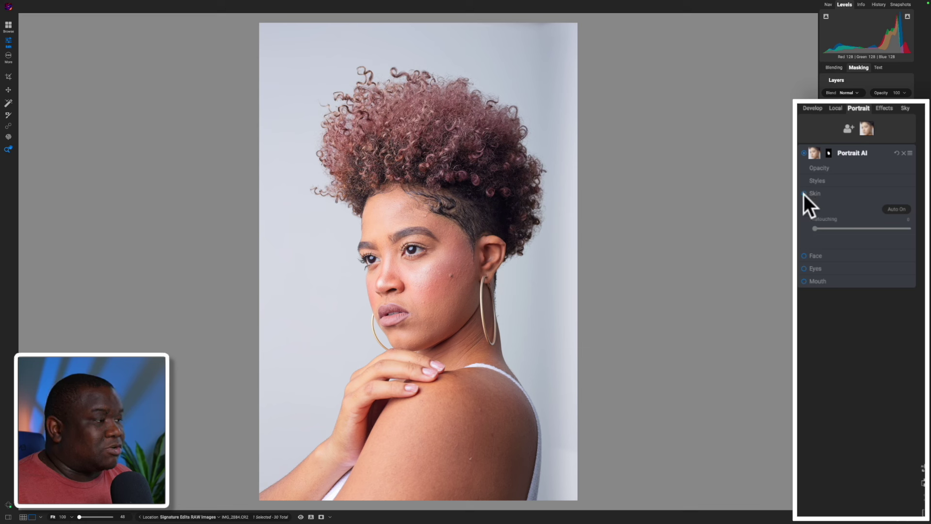
click(805, 193)
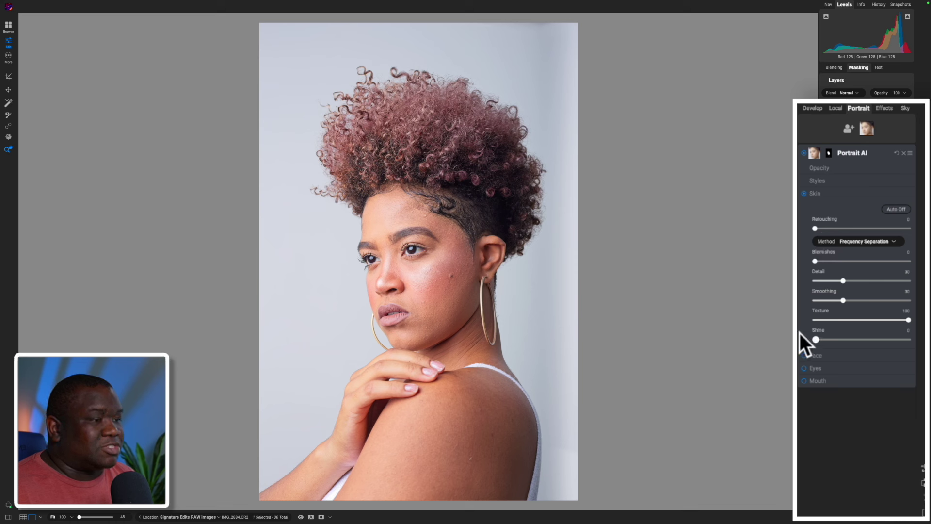
click(410, 248)
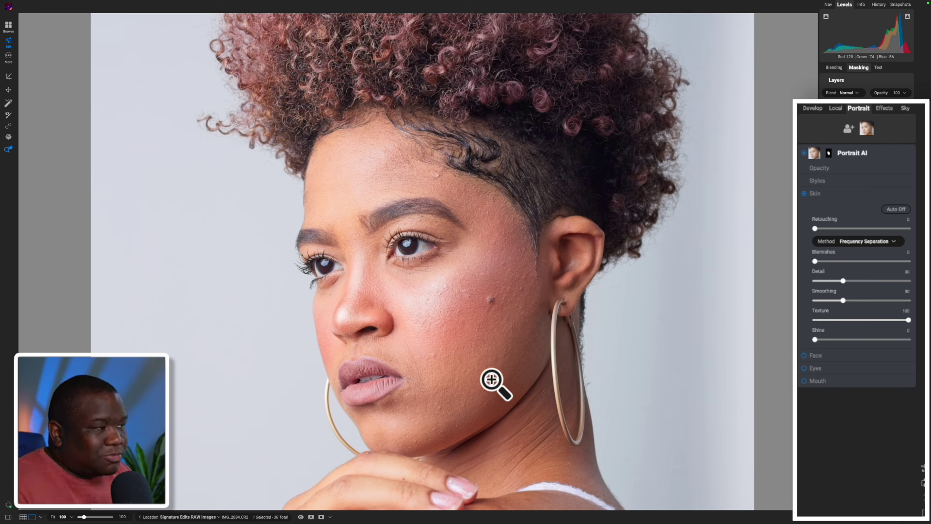
- Set the skin Retouching to 100 and keep Frequency Separation as its method
click(815, 228)
drag(823, 227, 917, 228)
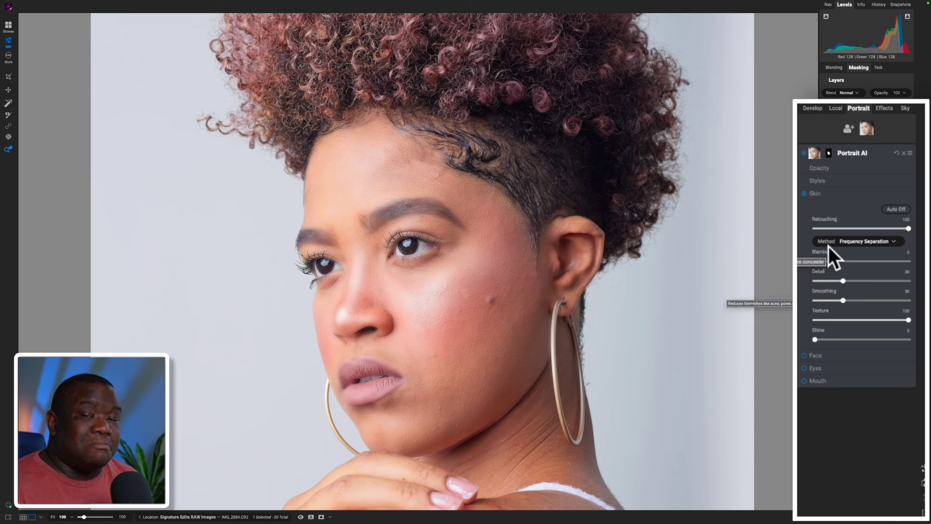
click(855, 242)
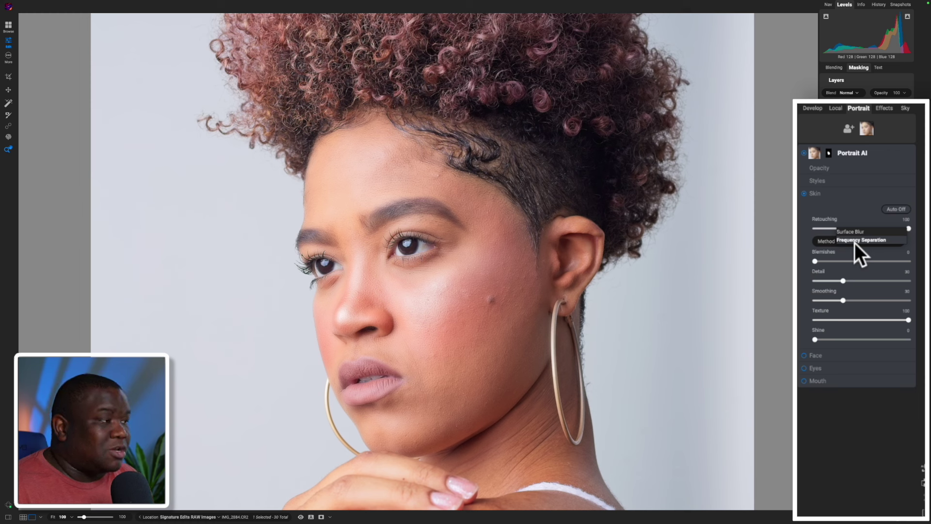
click(855, 241)
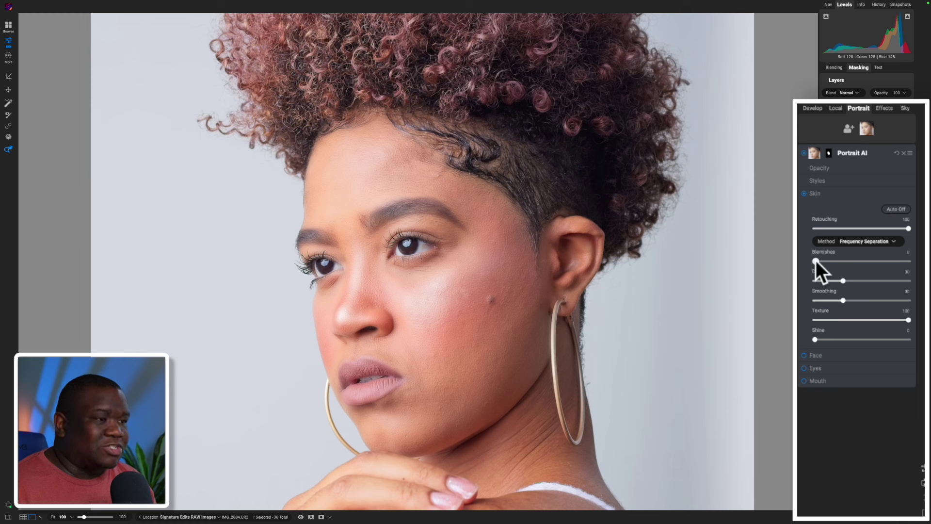
- Try a higher Blemishes amount on the woman's skin and bring it back to 0
drag(815, 261, 858, 262)
drag(861, 262, 798, 266)
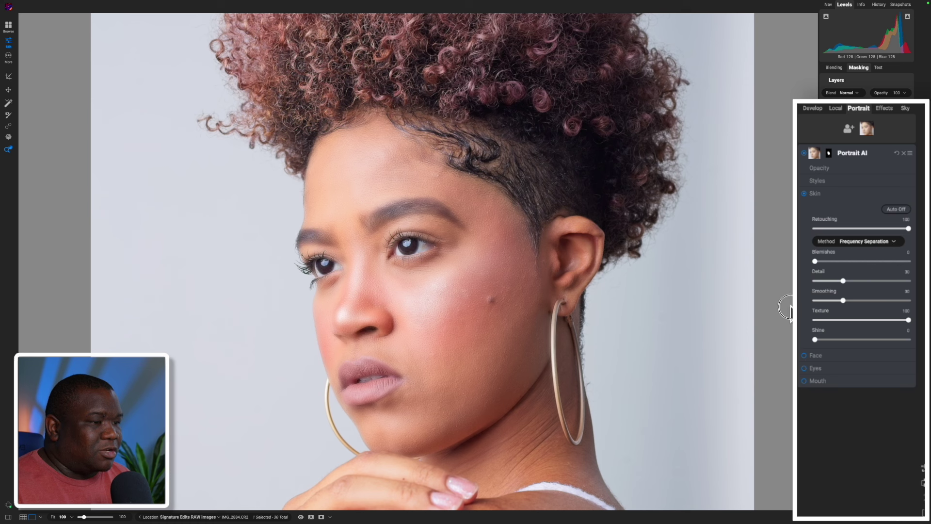
mouse_move(815, 261)
mouse_down()
mouse_move(910, 262)
mouse_move(813, 263)
mouse_up()
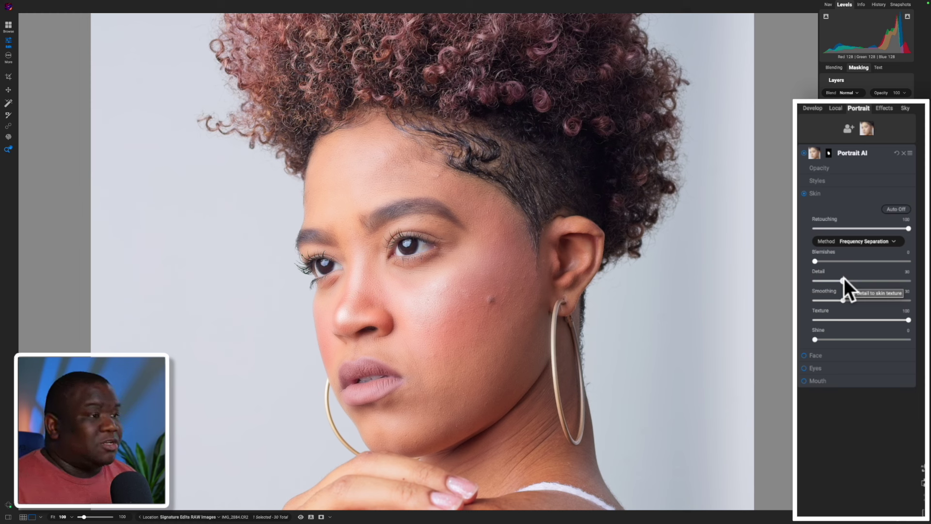
- Compare skin Detail at 0 and 100, settle it at 23, and lower Smoothing to 0
drag(844, 280, 801, 283)
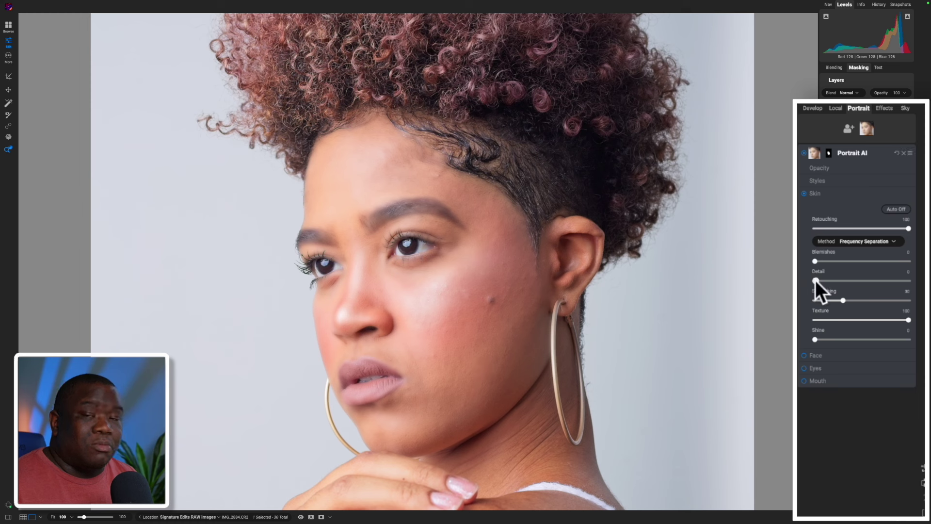
drag(815, 281, 911, 281)
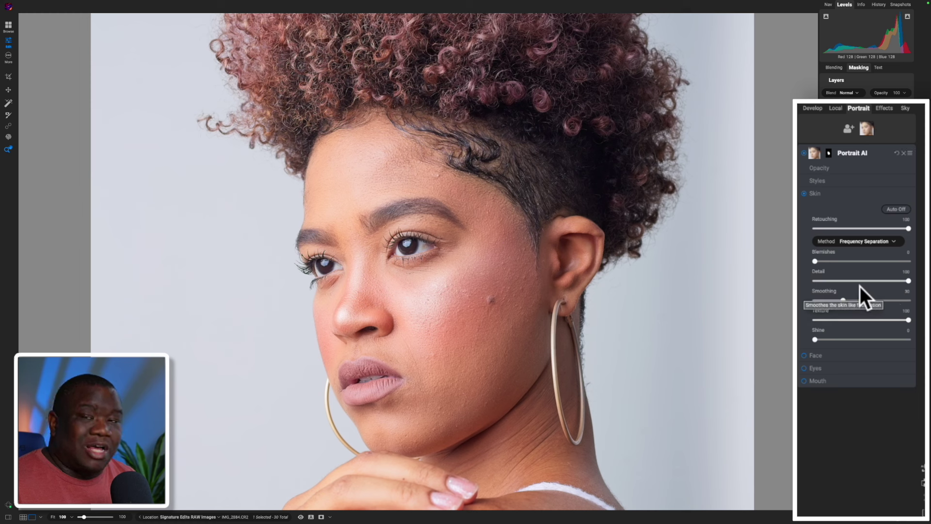
click(908, 281)
drag(907, 281, 836, 282)
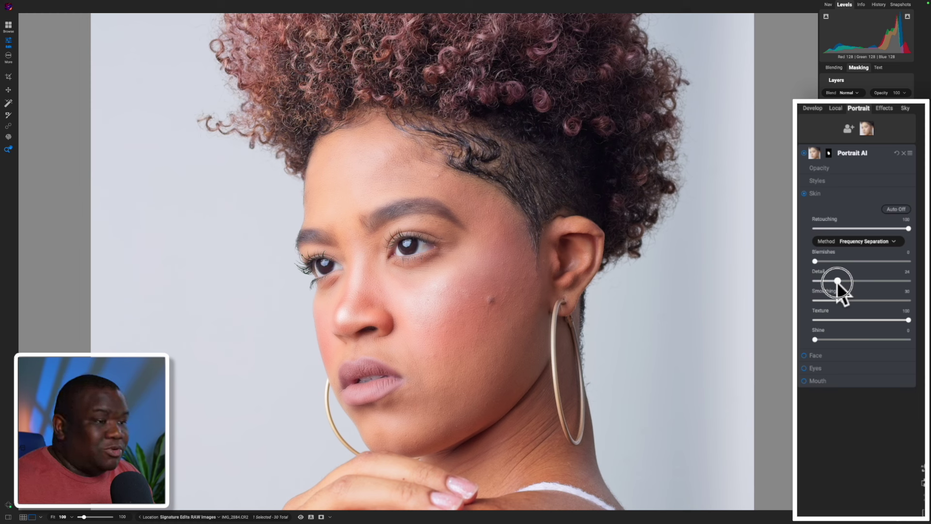
drag(838, 282, 836, 281)
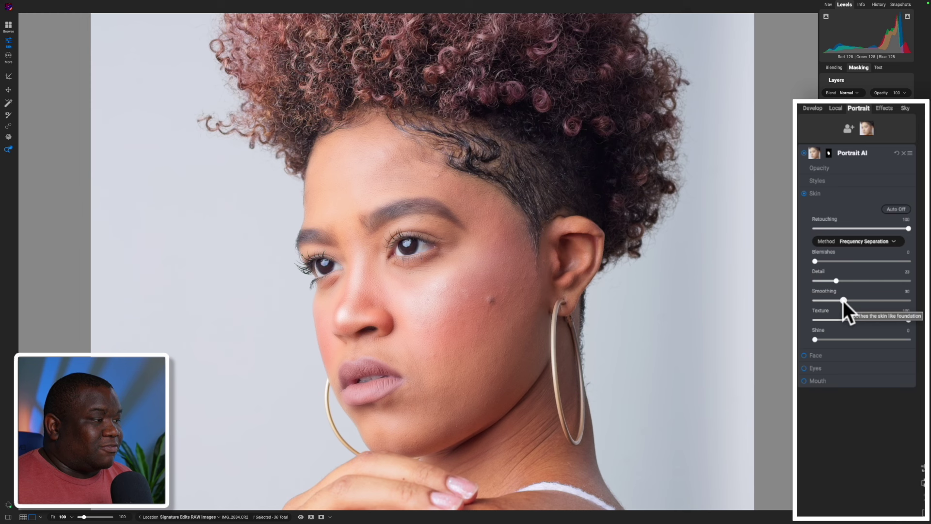
drag(843, 301, 802, 298)
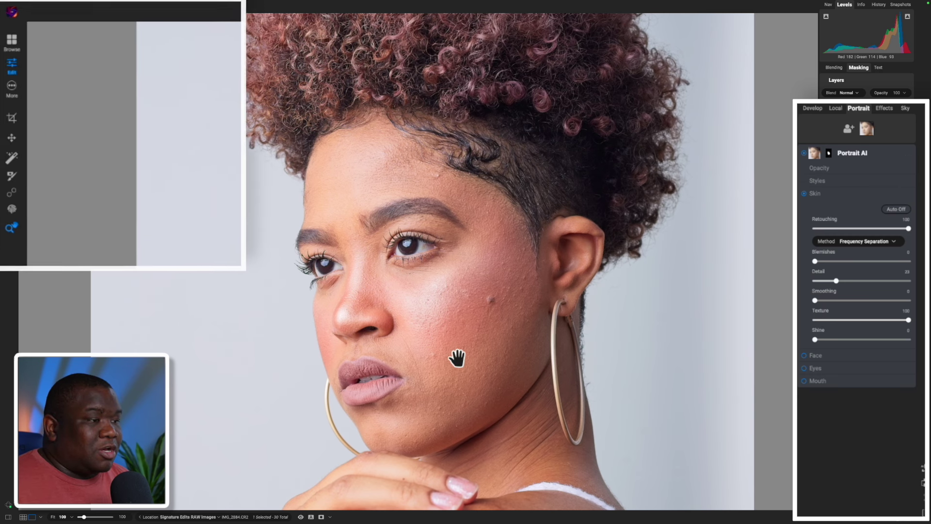
- Remove the forehead blemish near the hairline with the Retouch Brush at size 70
click(17, 197)
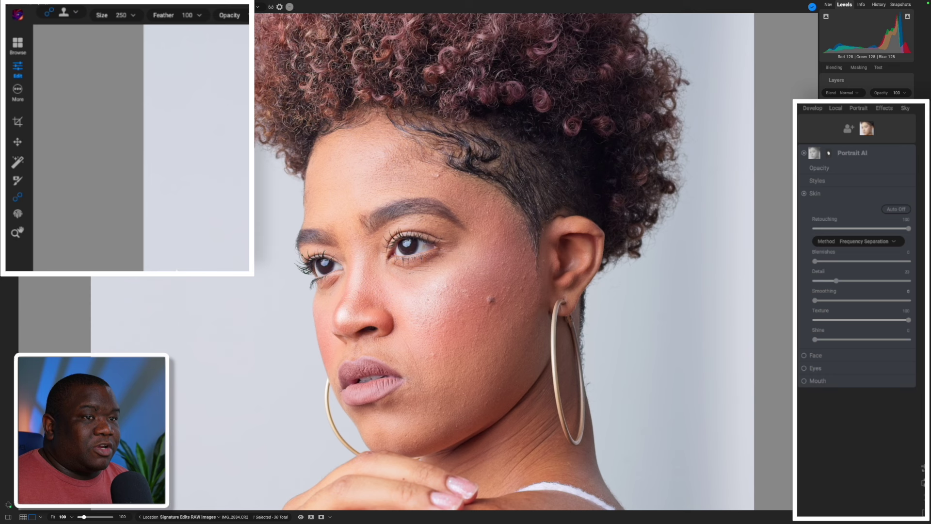
click(74, 14)
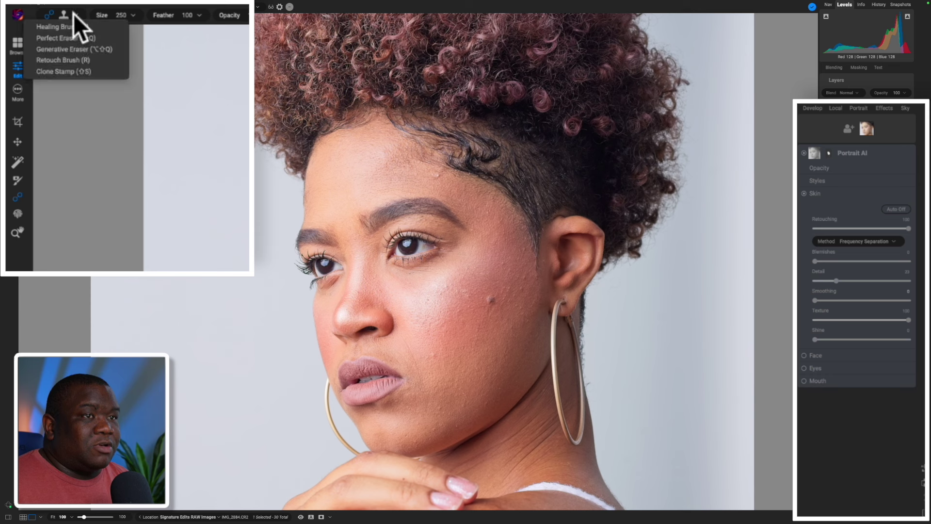
click(72, 59)
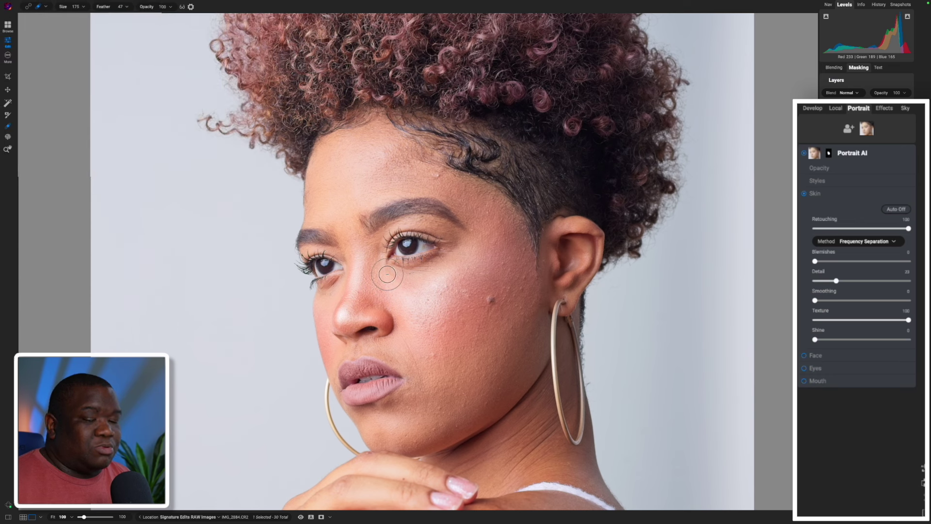
key(bracketleft)
key(bracketleft)
key(bracketleft)
key(bracketleft)
key(bracketleft)
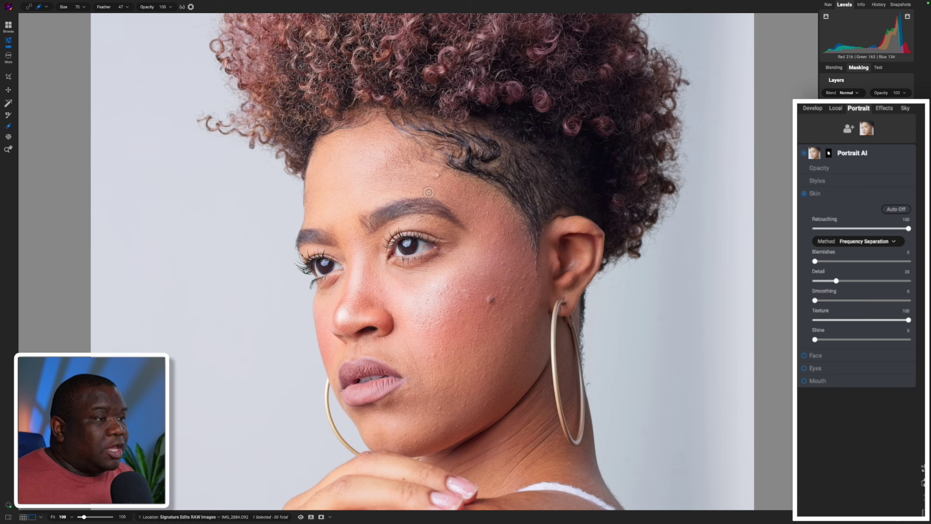
drag(439, 176, 433, 173)
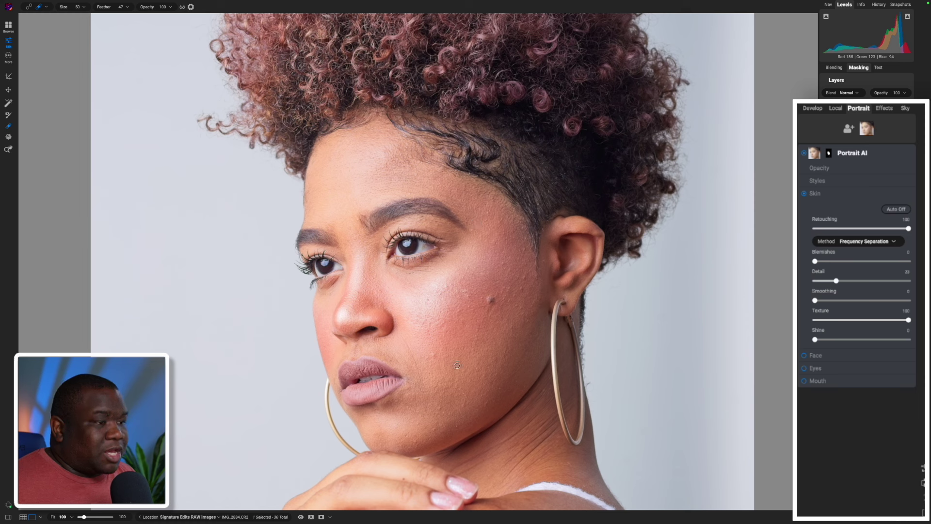
- Retouch the lower cheek blemish at brush size 50, and the spots near the ear and on the upper cheek at size 45
click(434, 356)
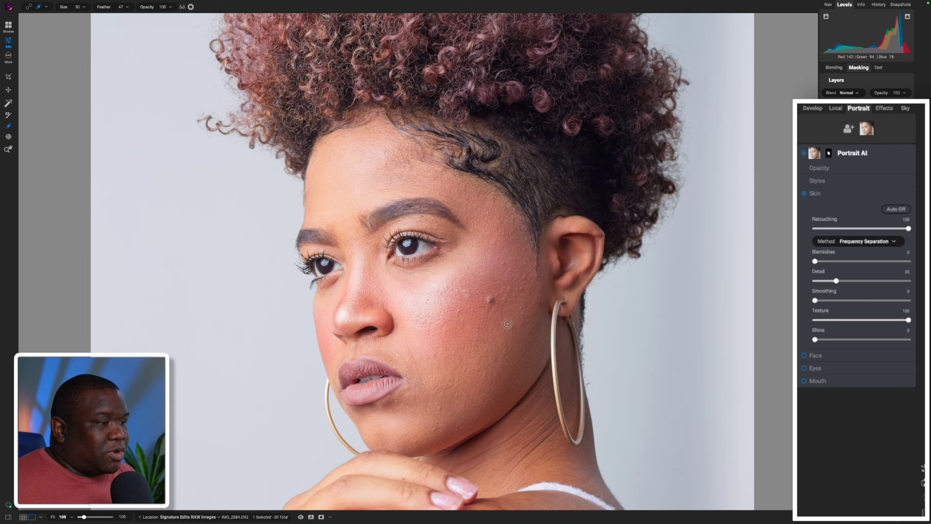
key(bracketleft)
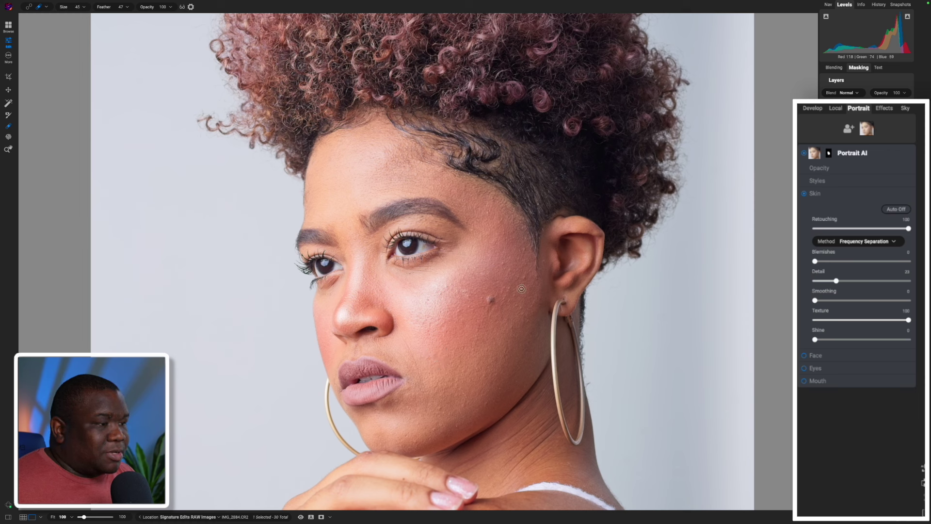
click(522, 288)
click(524, 278)
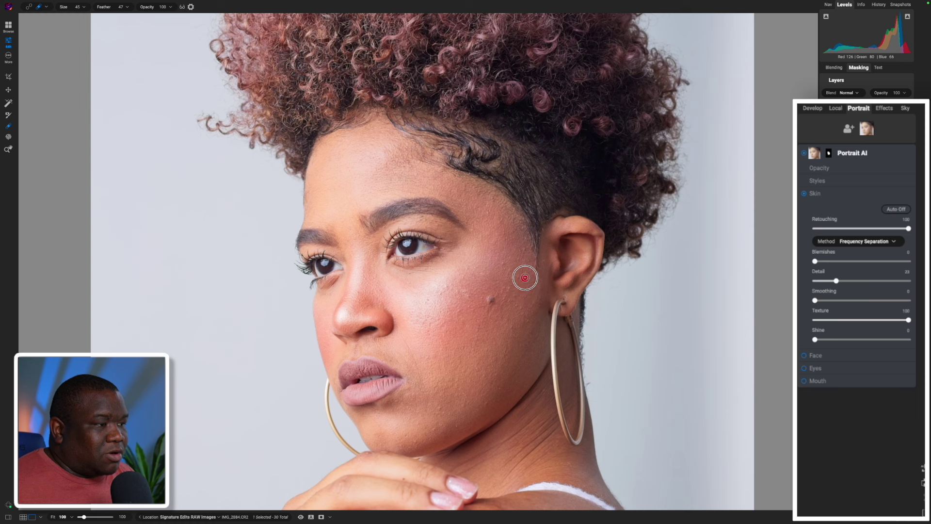
click(500, 262)
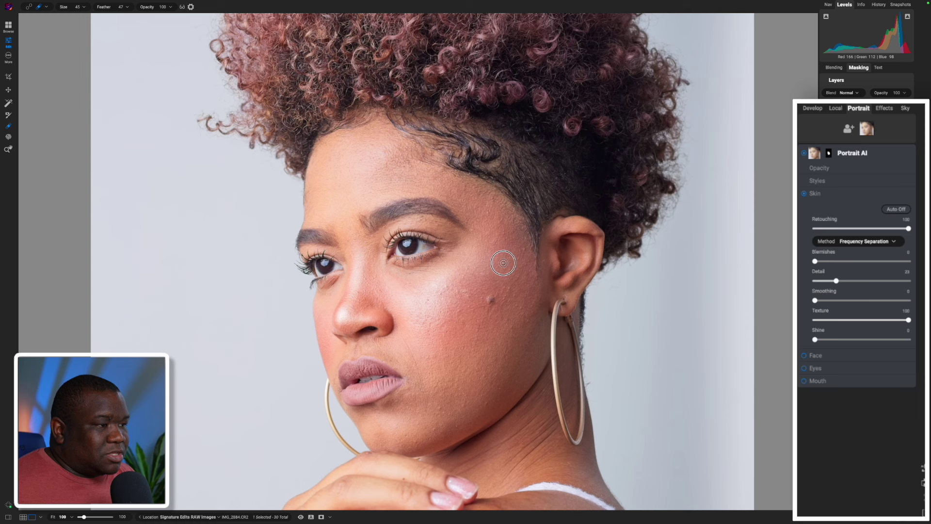
click(427, 299)
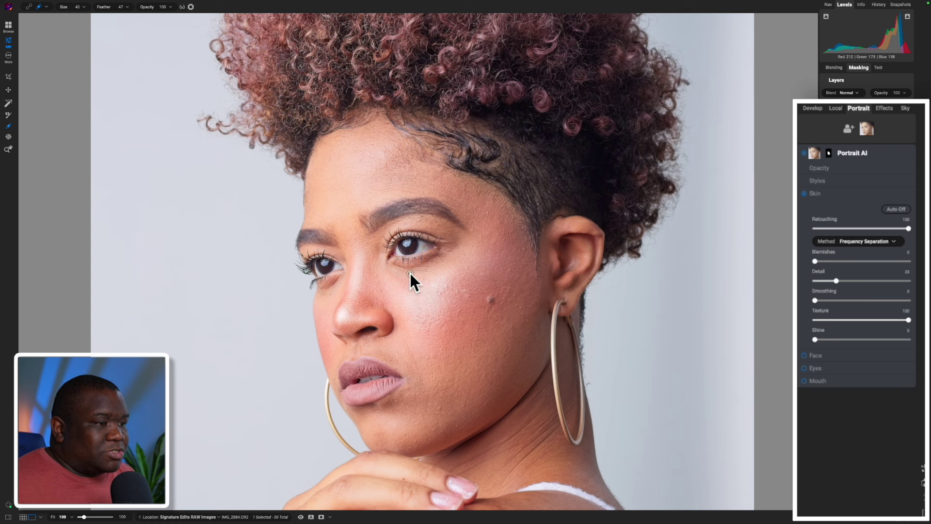
- Retouch the spots below the eye, on the chin and on the shiny upper cheek with a size 40 brush
key(bracketleft)
drag(410, 275, 413, 275)
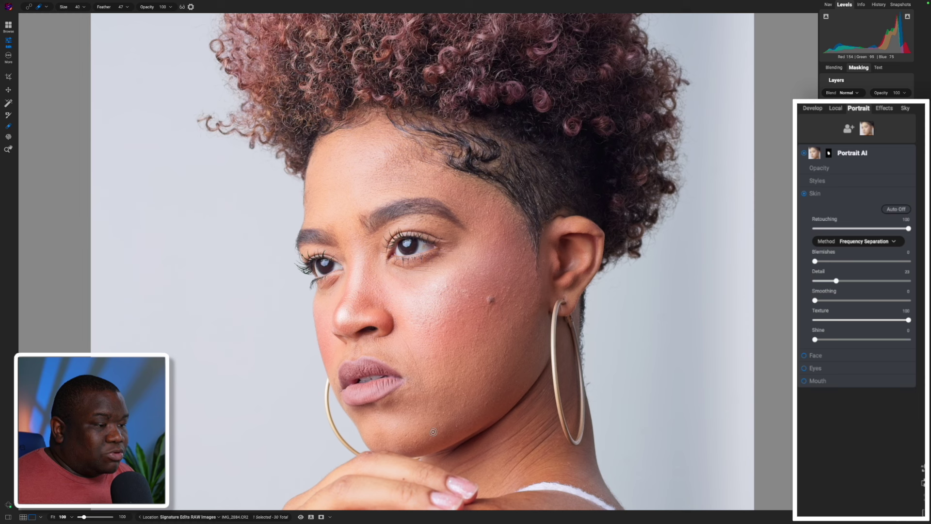
drag(434, 430, 436, 429)
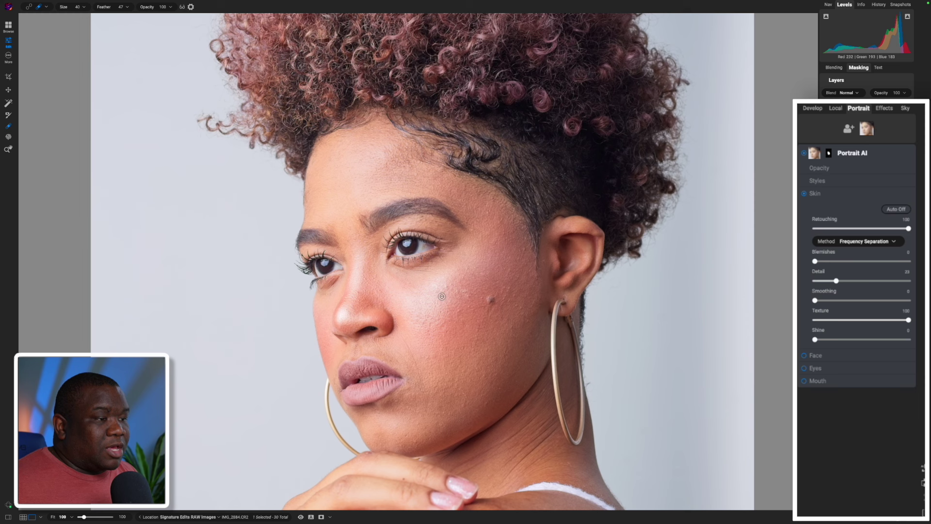
drag(441, 295, 443, 292)
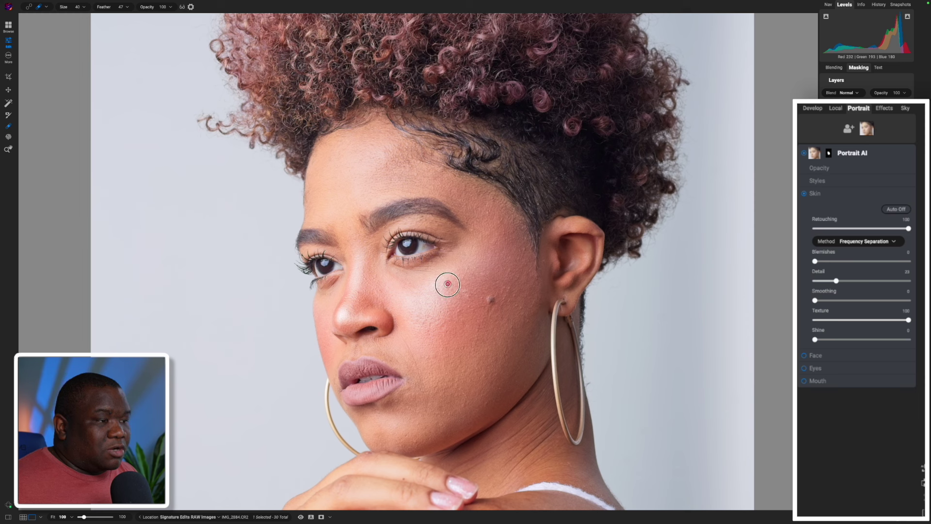
click(445, 286)
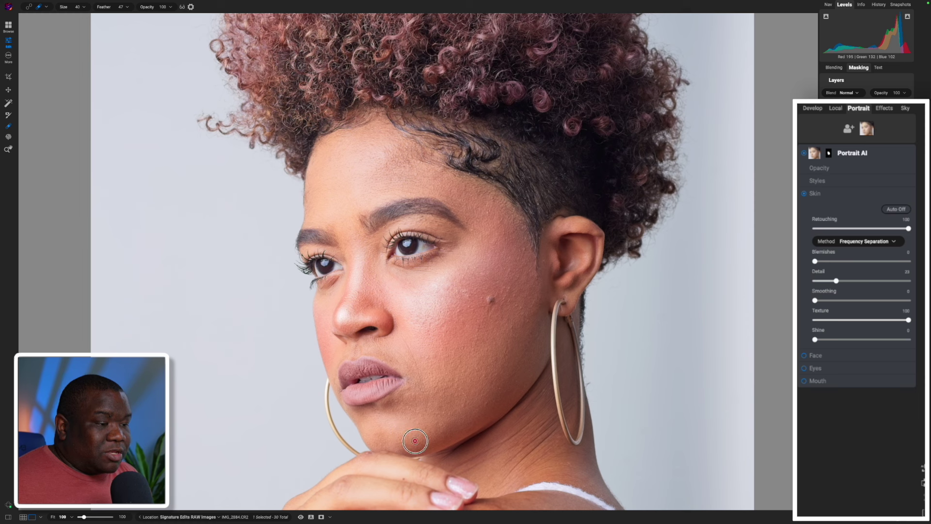
- Retouch two blemishes along the jaw, and the spot between eyebrow and inner eye with a size 30 brush
click(462, 405)
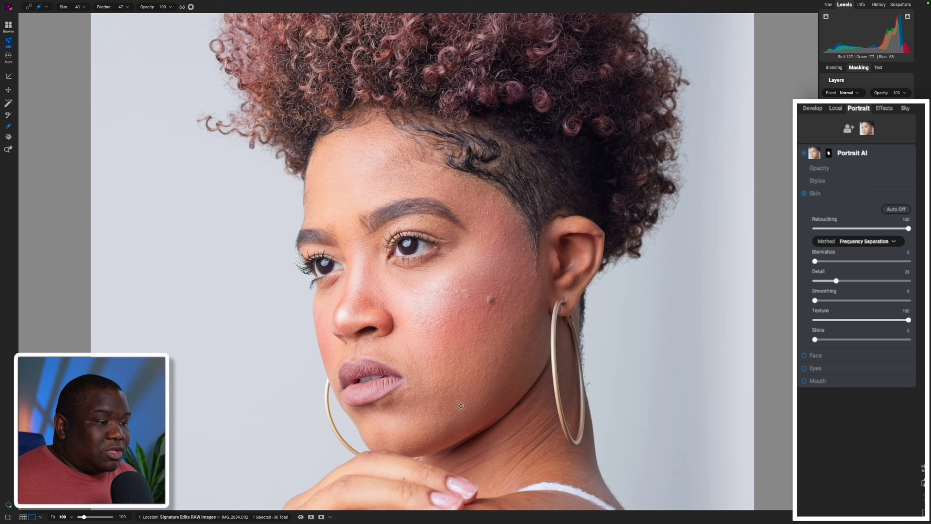
click(486, 406)
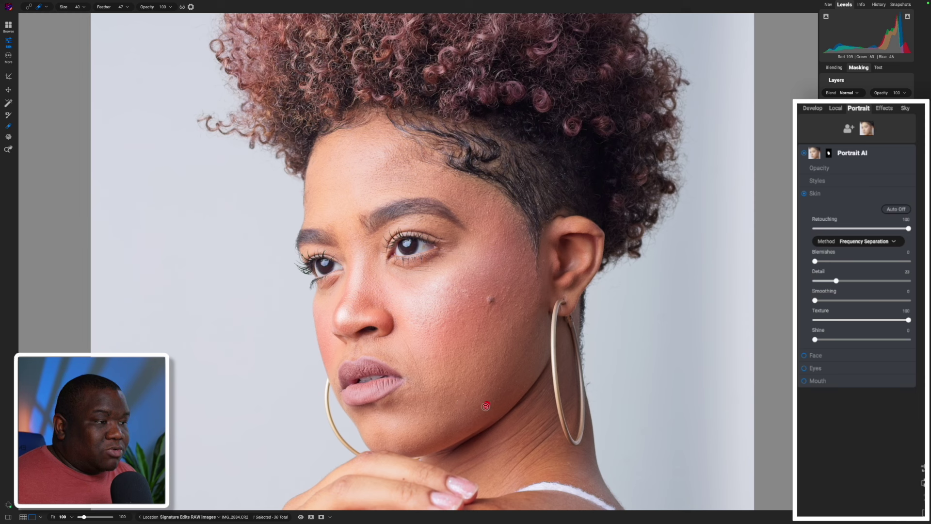
key(bracketleft)
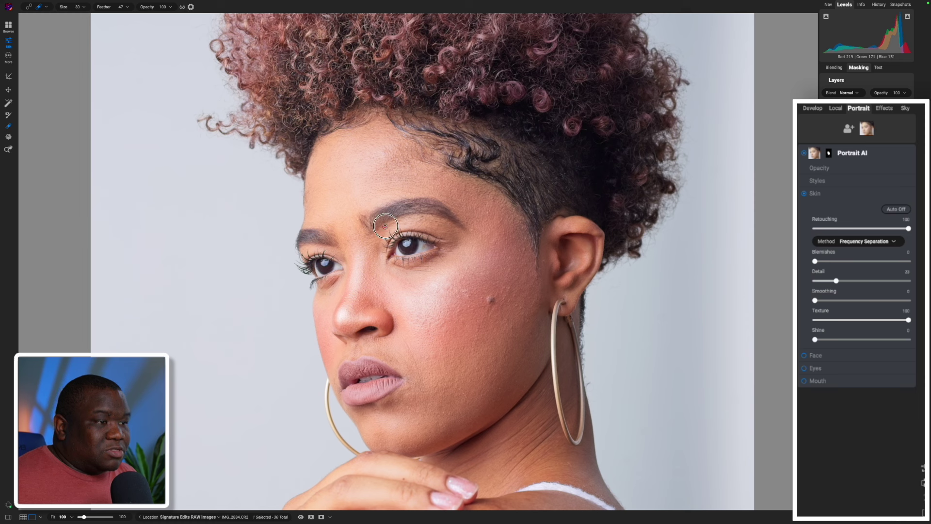
click(383, 227)
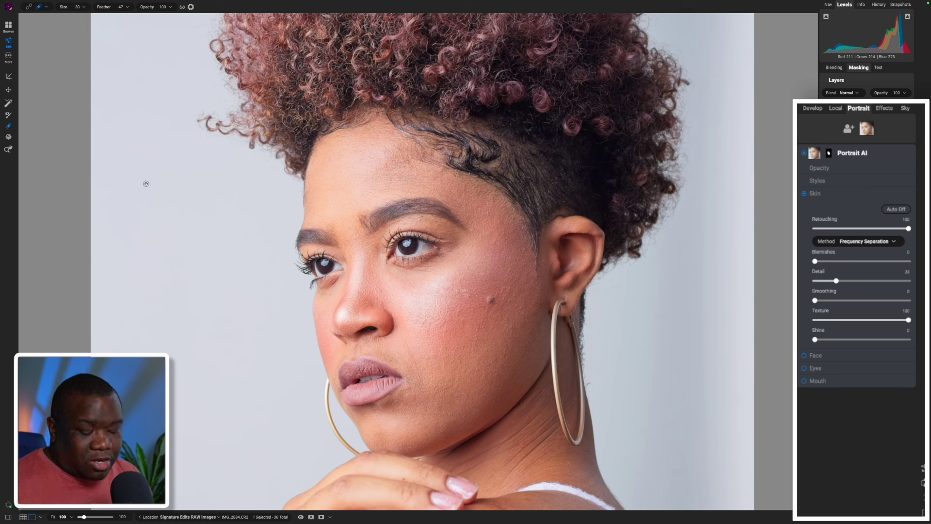
- Set the skin Smoothing to 18, Detail to 29 and Blemishes to 13, and compare the face with and without them
key(z)
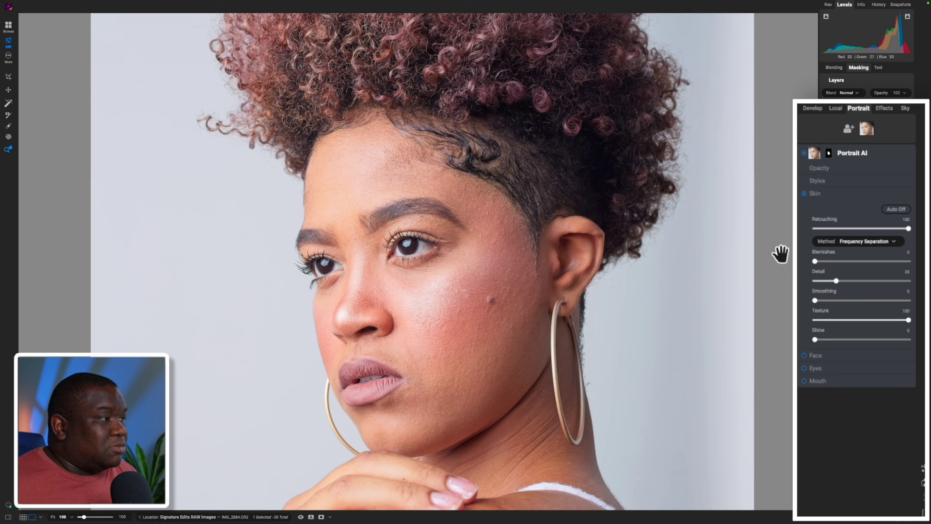
click(816, 300)
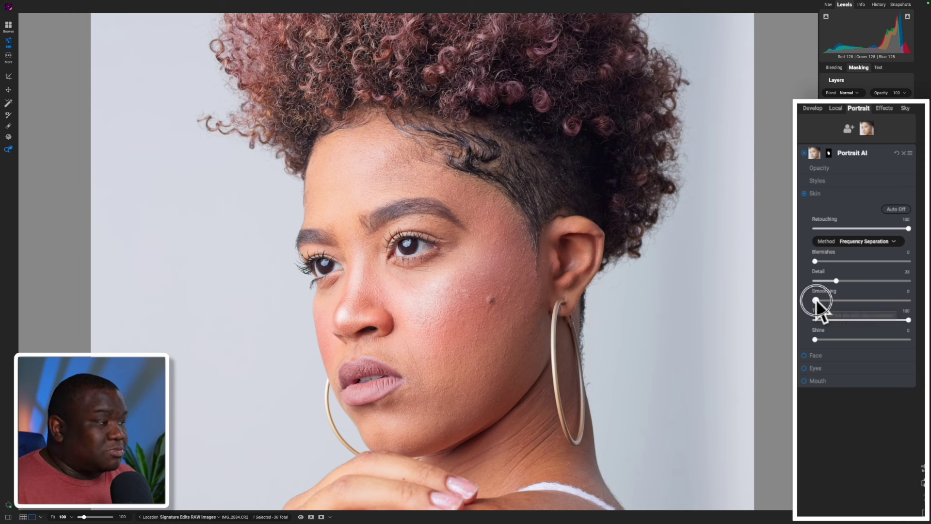
mouse_move(816, 299)
mouse_down()
mouse_move(853, 301)
mouse_move(833, 301)
mouse_up()
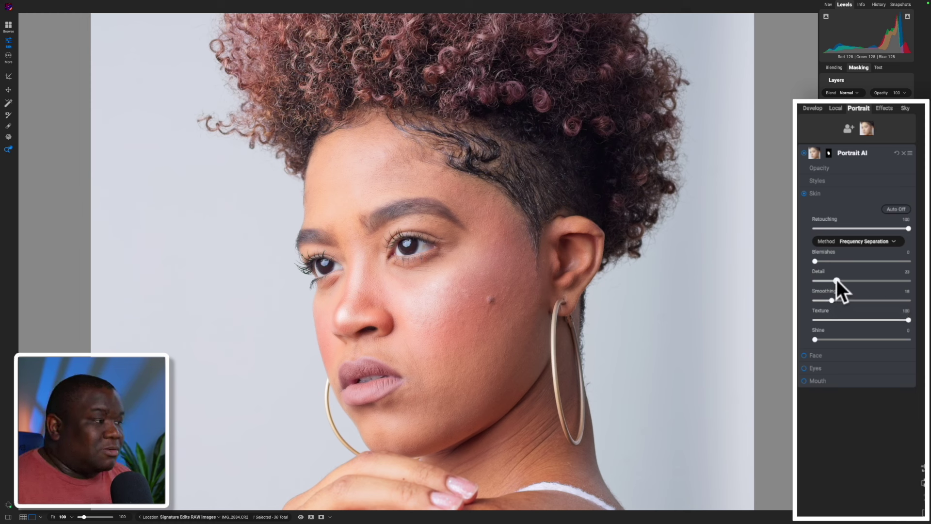
drag(836, 280, 842, 281)
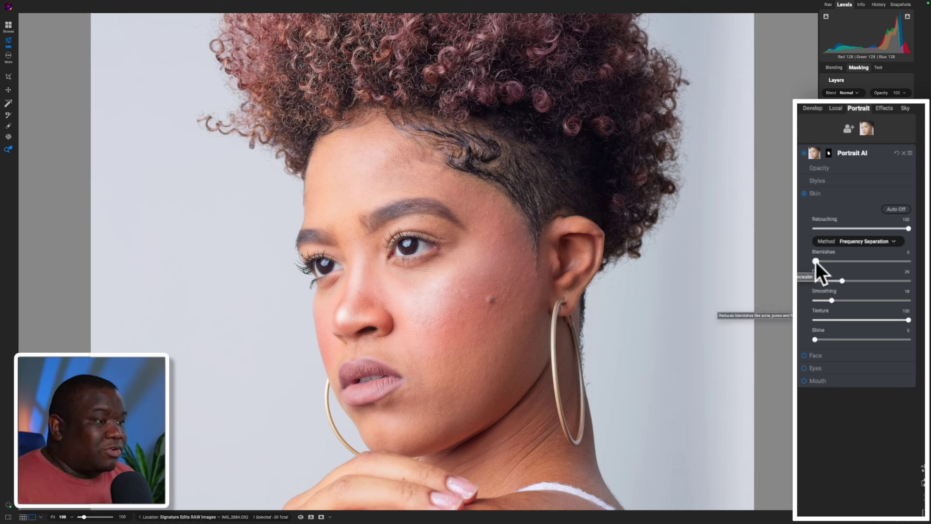
drag(815, 261, 827, 263)
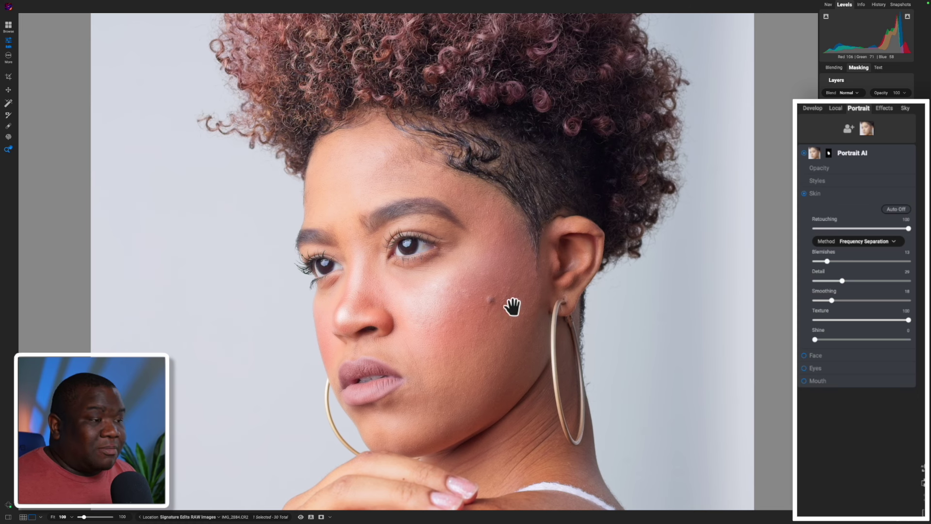
key(super+0)
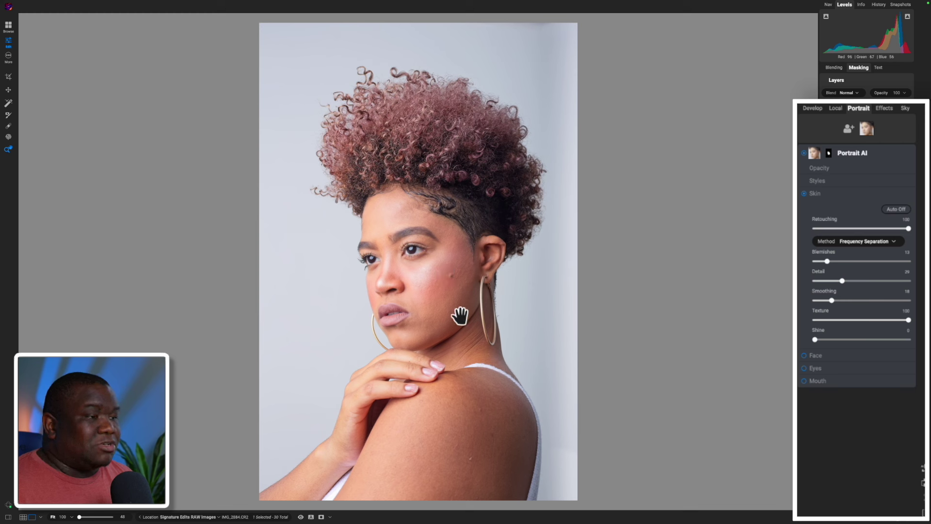
click(805, 194)
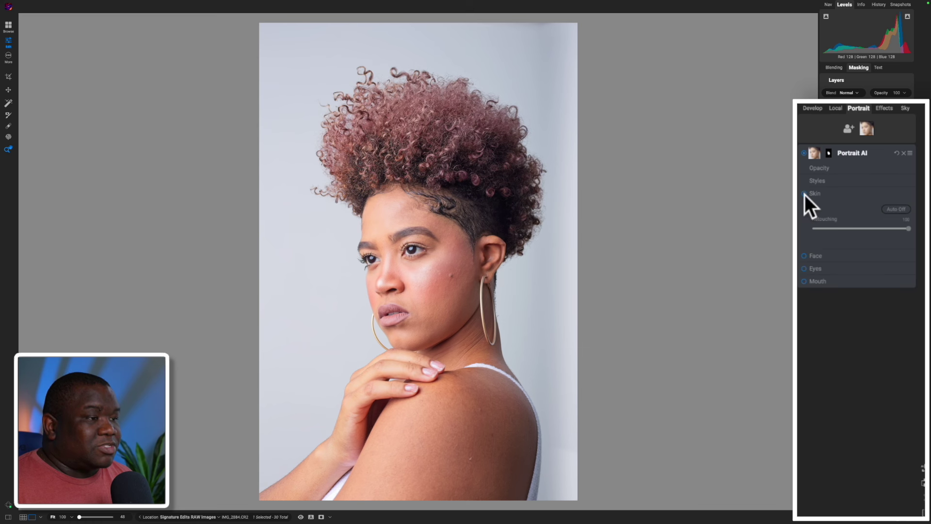
click(804, 194)
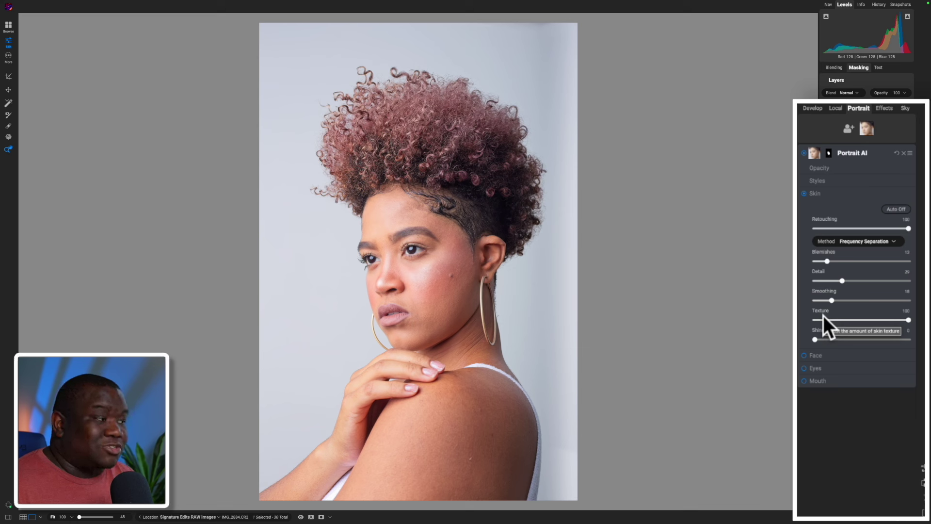
- Keep the skin Texture at 100, set Shine to 22, and lower the overall Retouching strength to 71
mouse_move(908, 319)
mouse_down()
mouse_move(811, 323)
mouse_move(914, 320)
mouse_up()
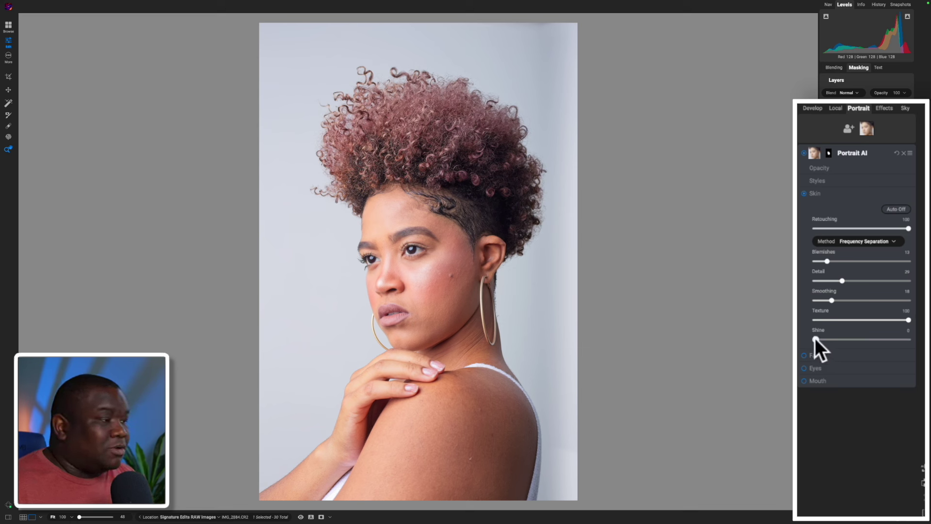
drag(815, 338, 851, 338)
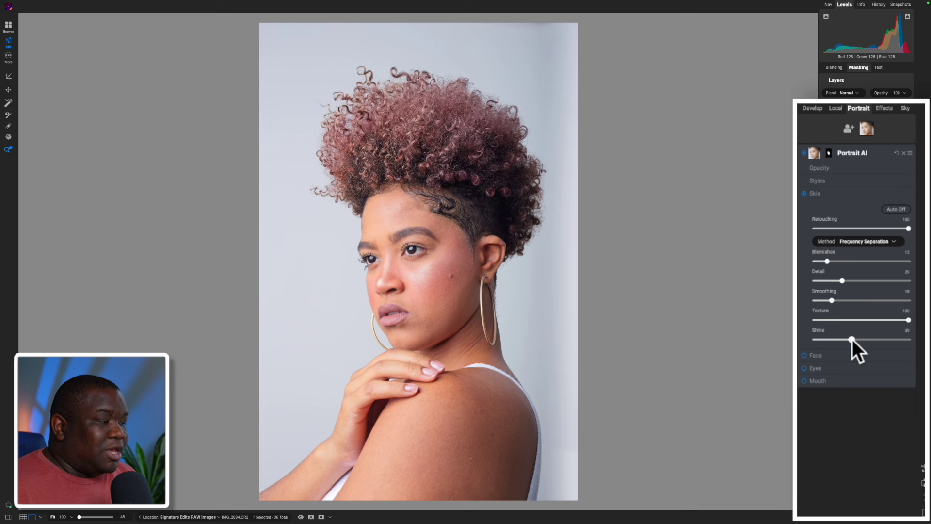
mouse_move(852, 339)
mouse_down()
mouse_move(883, 339)
mouse_move(843, 340)
mouse_move(916, 340)
mouse_move(836, 344)
mouse_up()
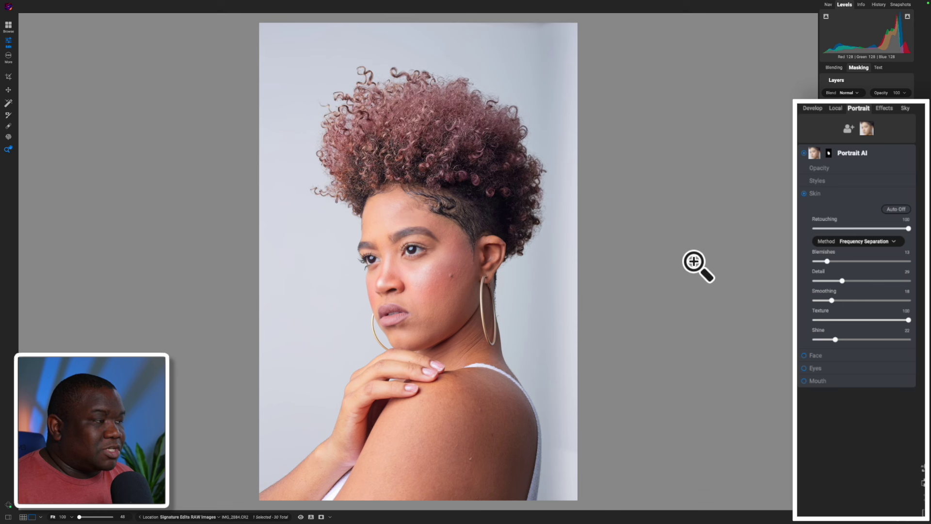
click(805, 193)
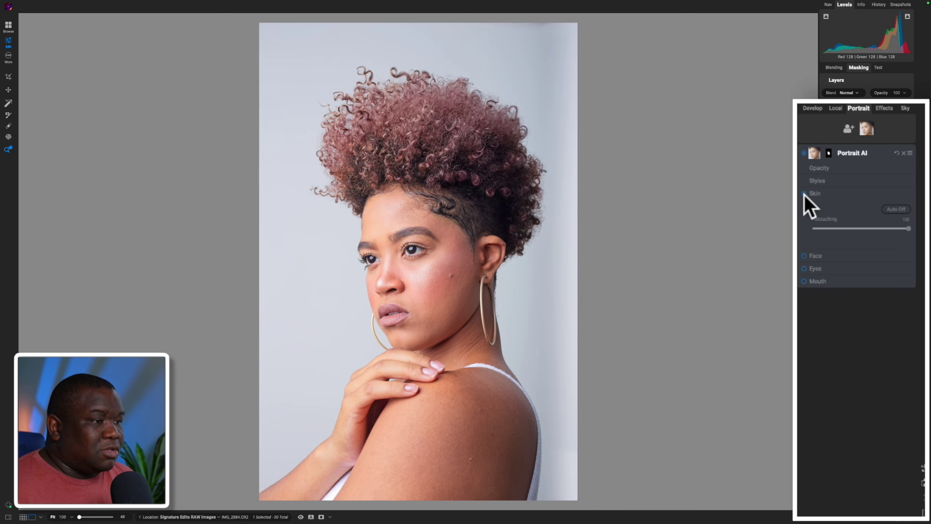
click(804, 194)
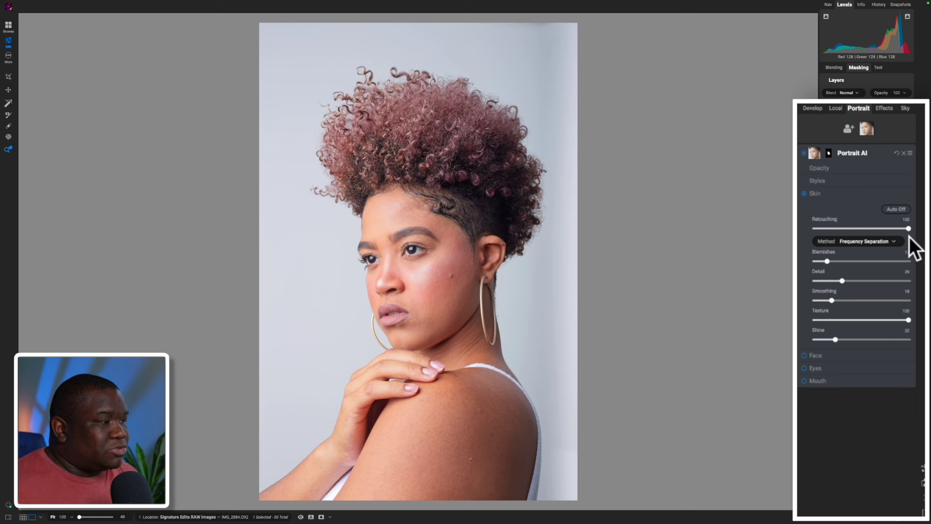
drag(908, 228, 881, 229)
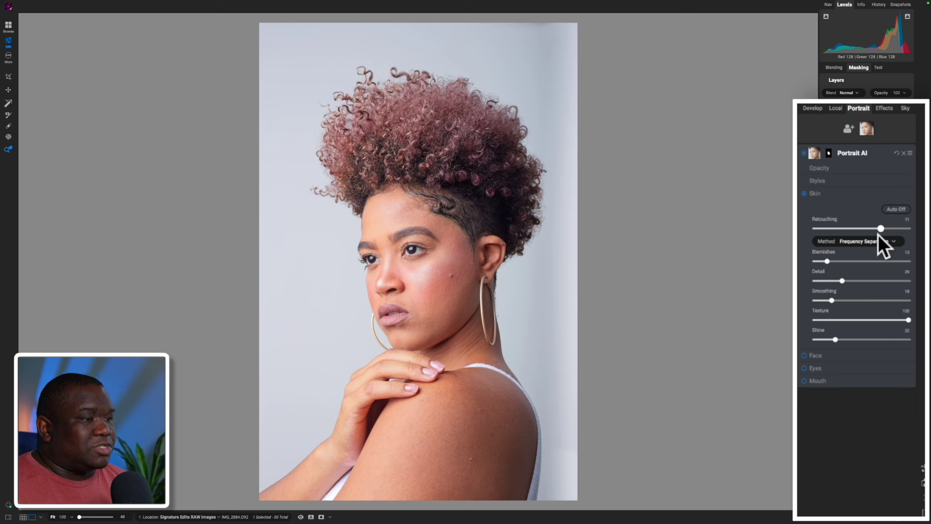
- Compare the portrait with the skin retouching off and on, and inspect the skin up close and in full view
click(804, 194)
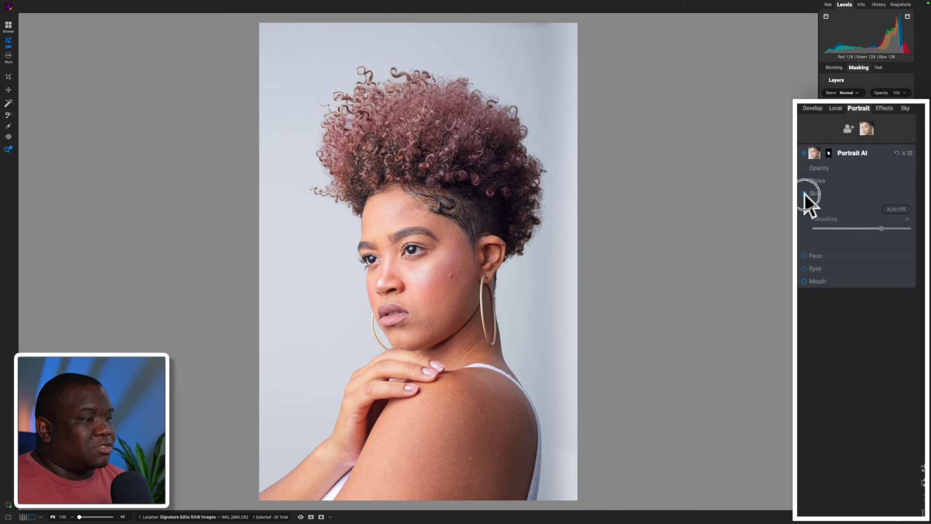
click(804, 194)
click(805, 194)
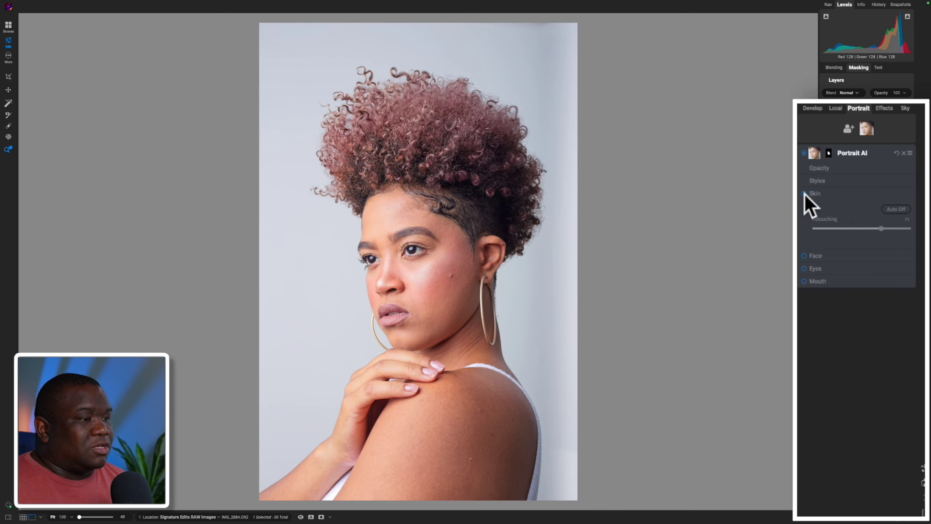
click(805, 194)
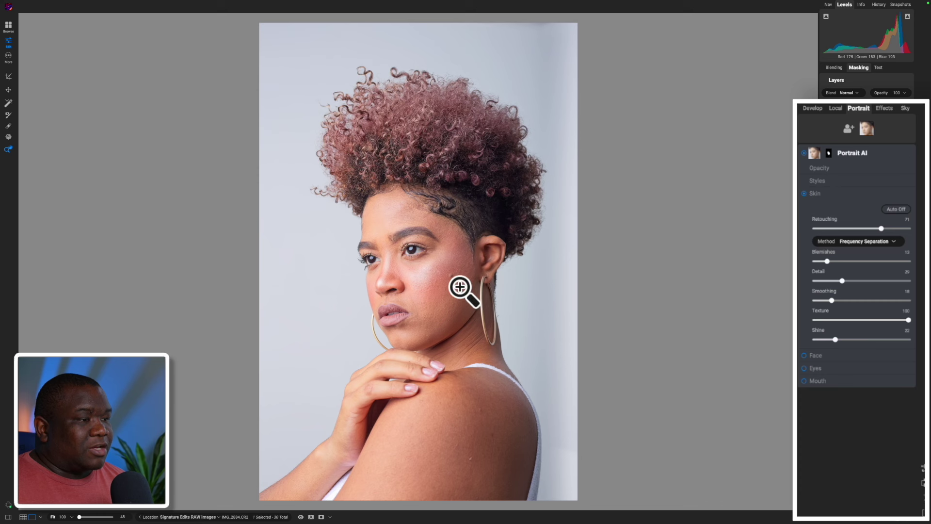
click(438, 277)
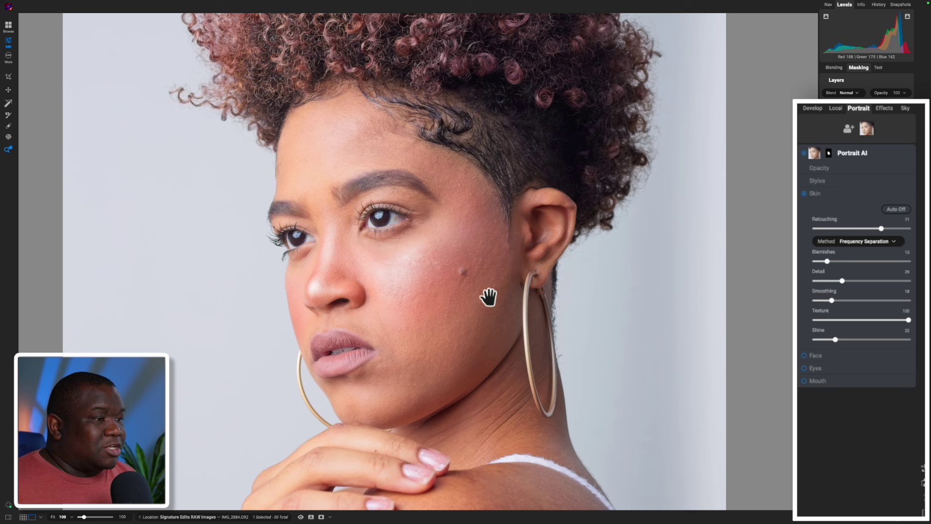
click(395, 266)
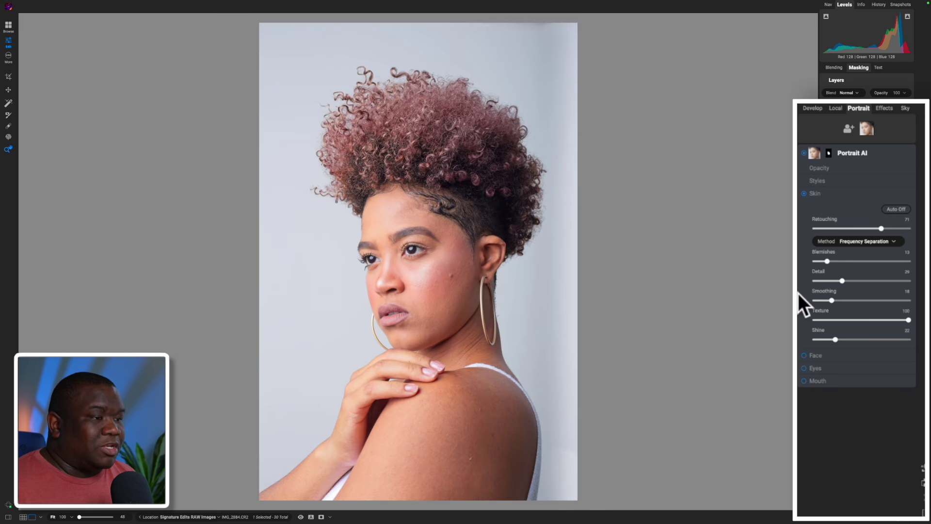
click(803, 194)
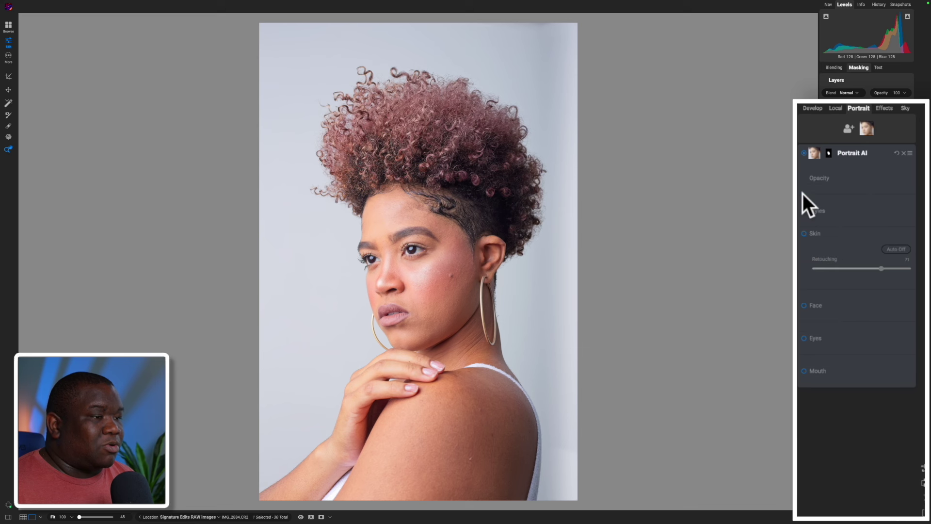
click(803, 194)
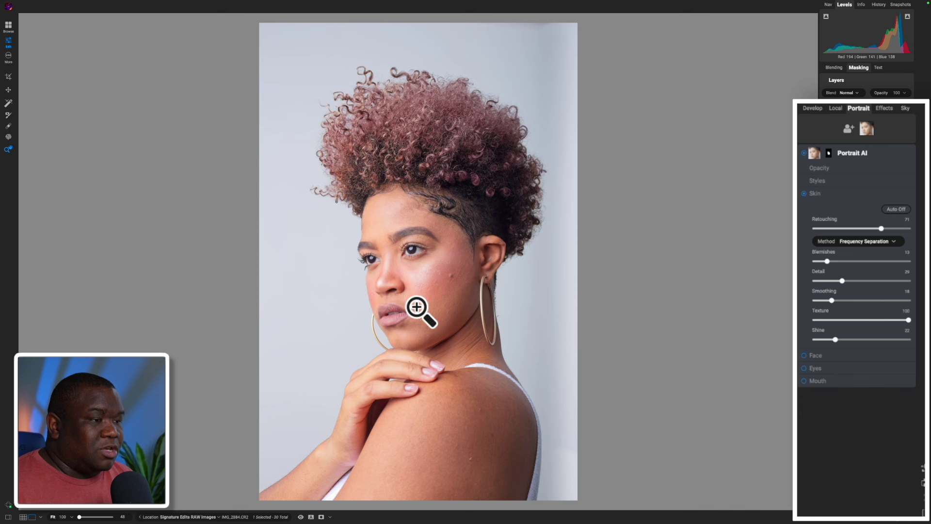
click(804, 194)
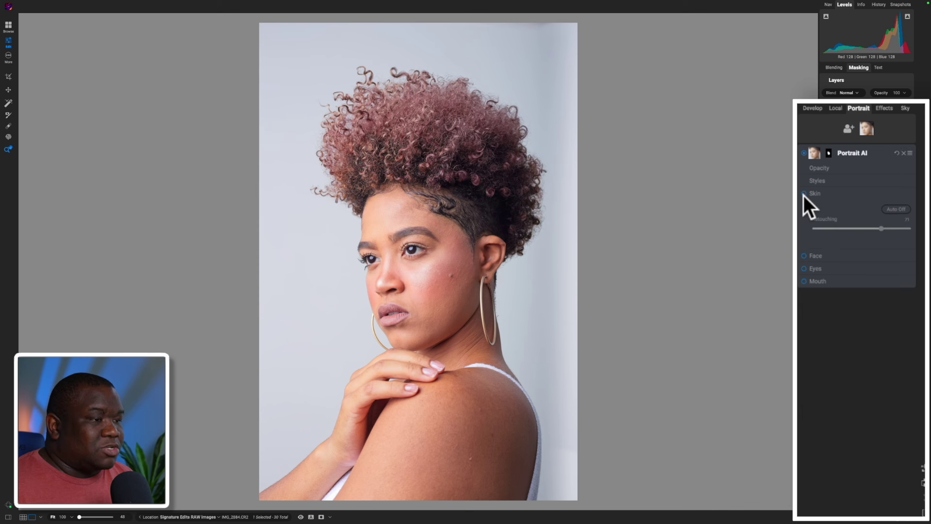
click(804, 194)
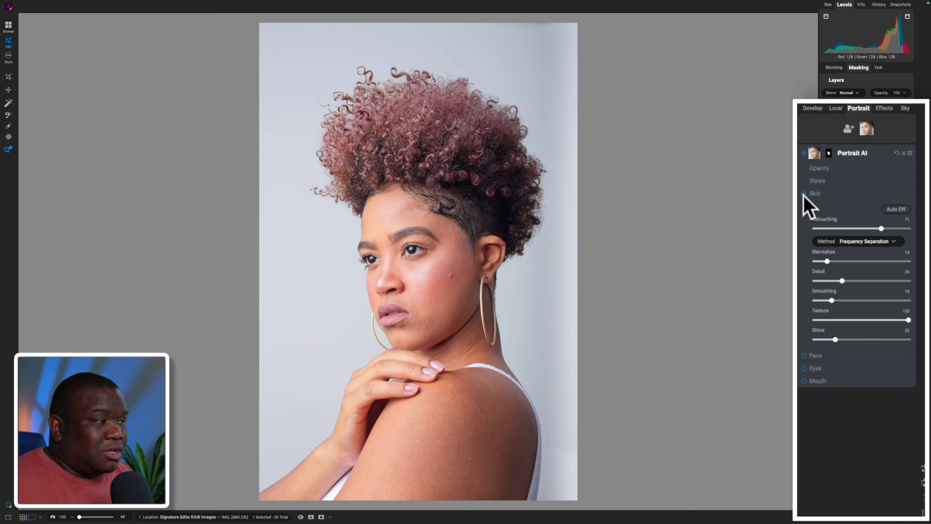
- Enable the Portrait AI face adjustments and lower the face Brightness moderately below zero
click(836, 195)
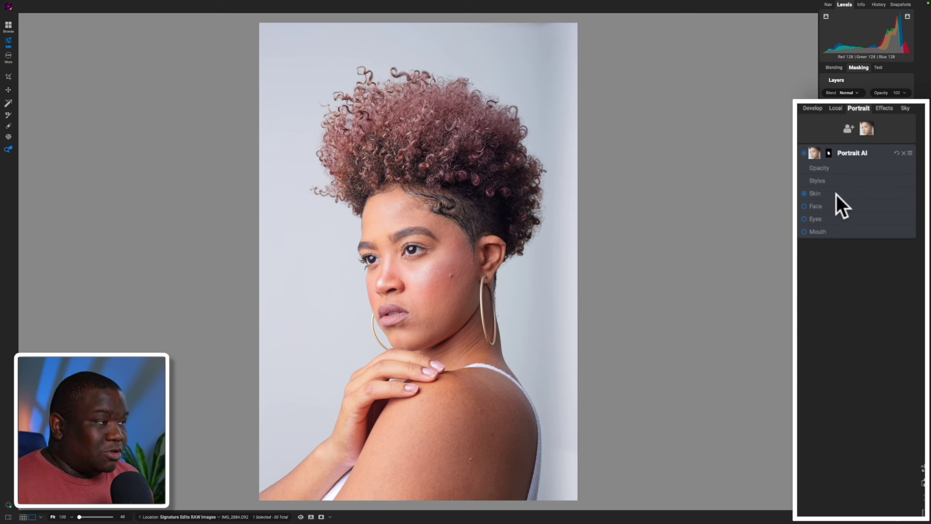
click(814, 206)
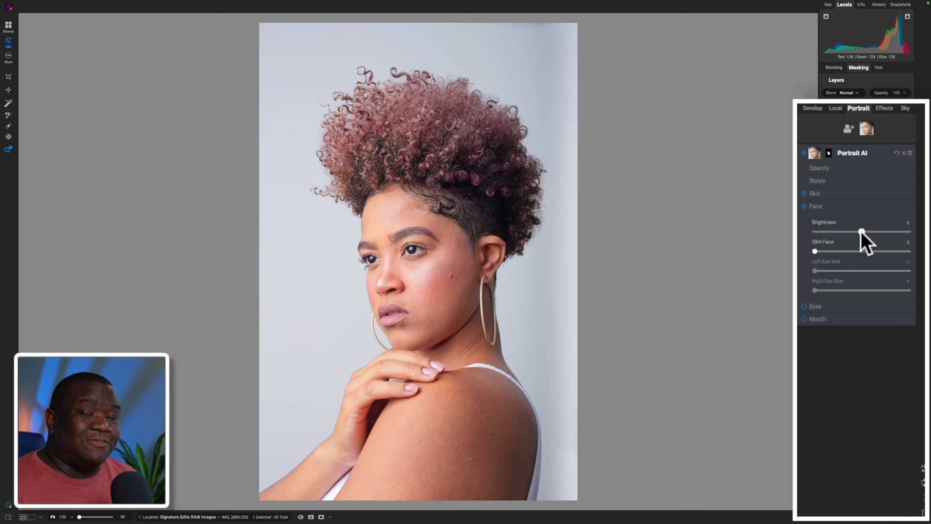
drag(860, 232, 848, 232)
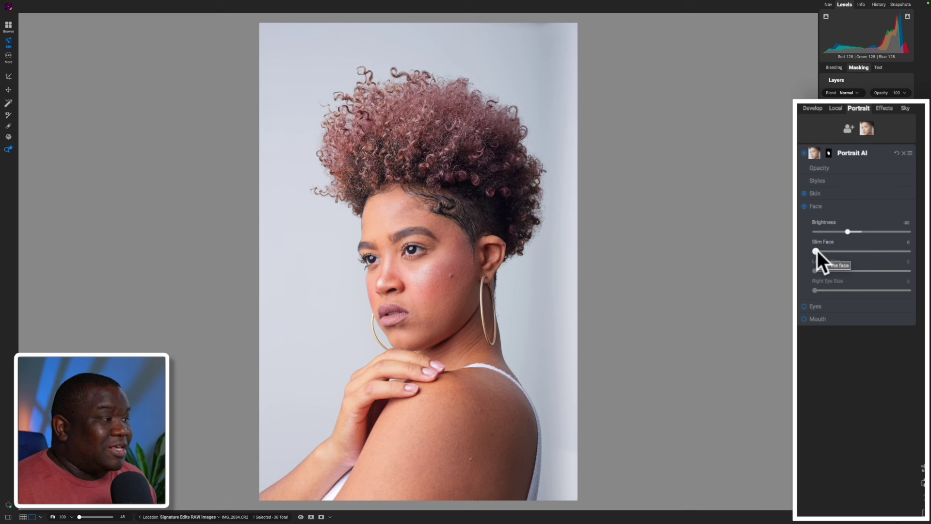
- Try a Slim Face value of 23, and restore it to 0
drag(817, 250, 836, 251)
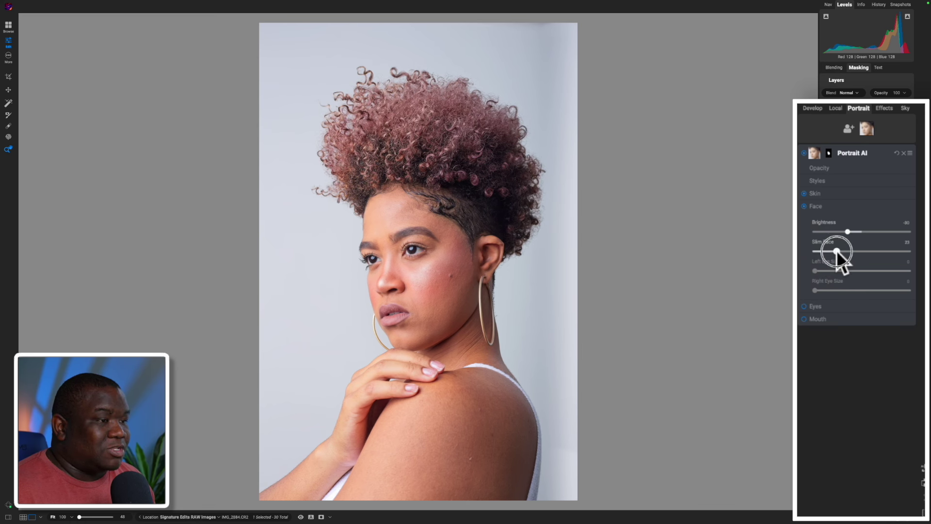
drag(837, 251, 819, 251)
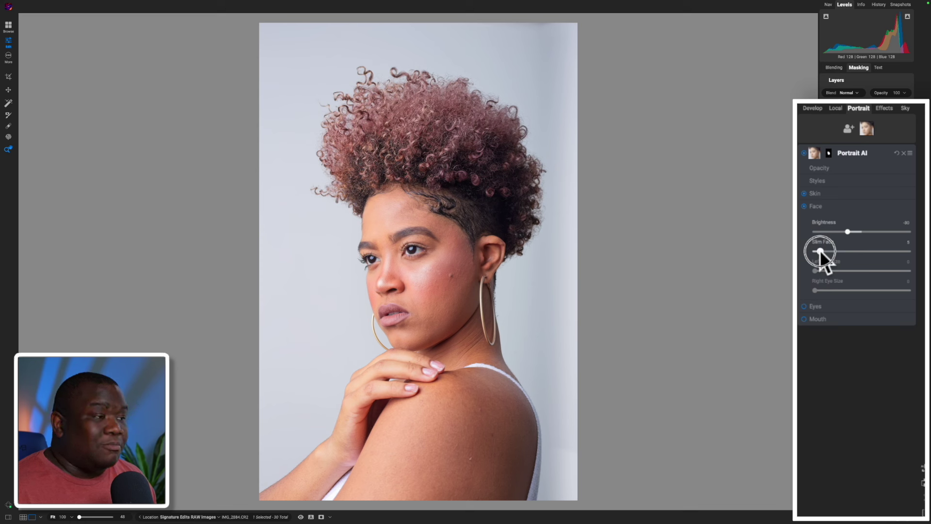
drag(821, 251, 815, 252)
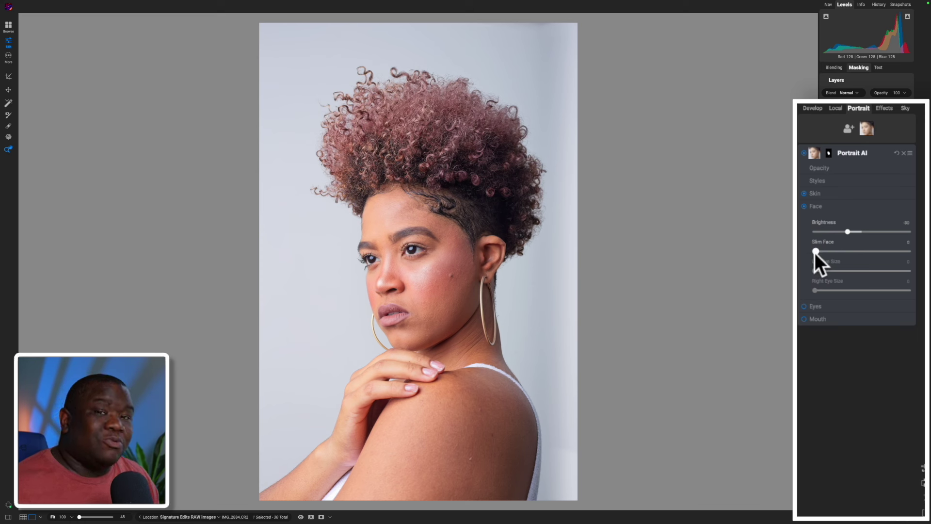
- Display the photo's camera, lens and exposure information in place of the histogram
click(862, 5)
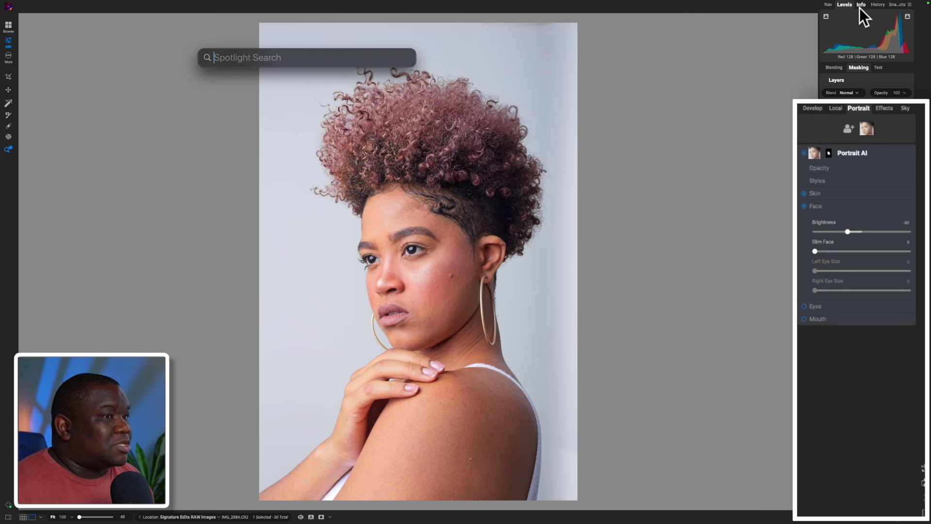
key(Escape)
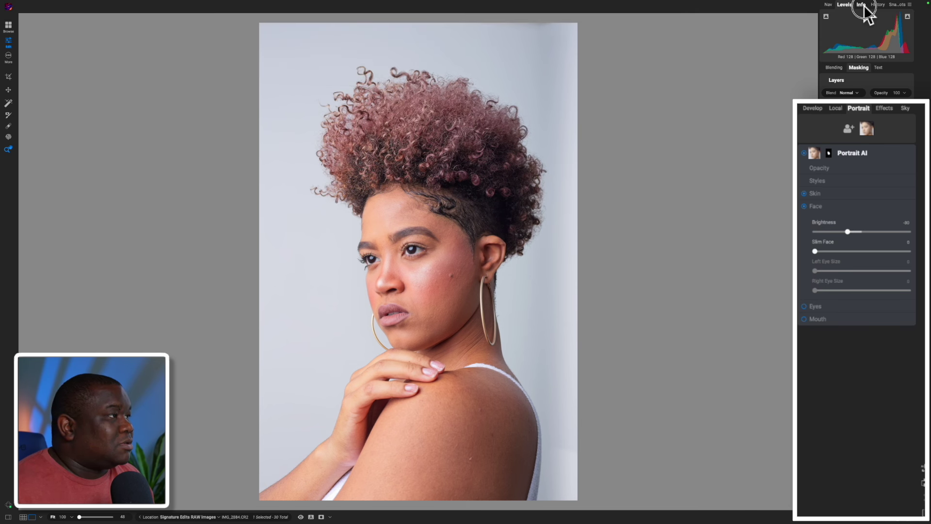
click(862, 5)
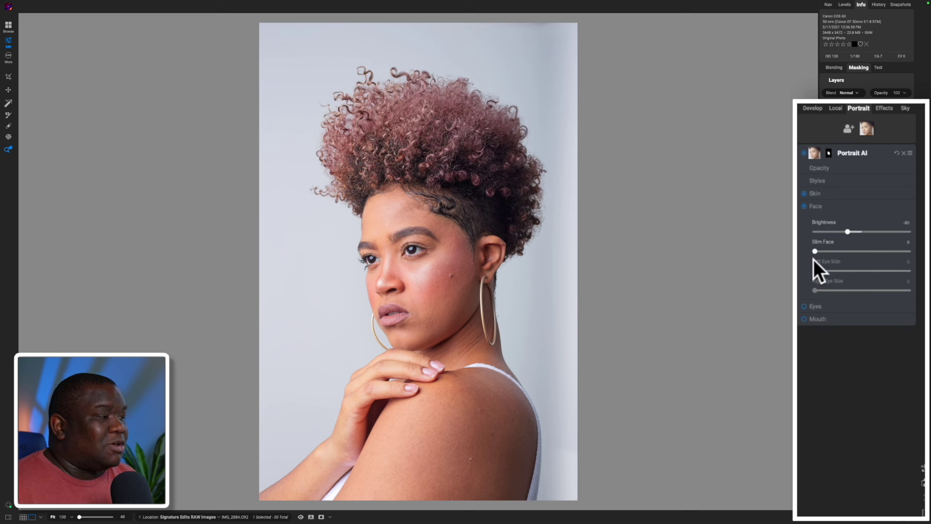
- Collapse the face settings and enable the Portrait AI eye adjustments
click(824, 207)
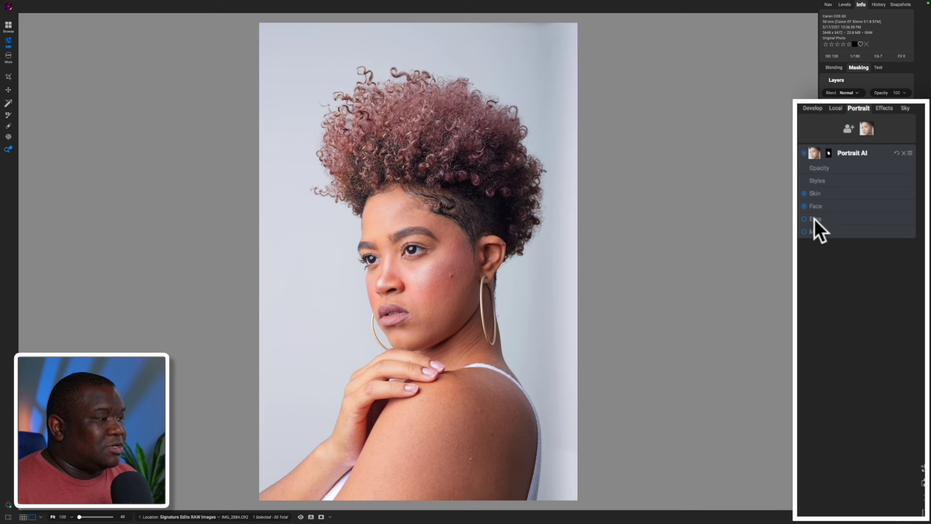
click(813, 219)
click(805, 219)
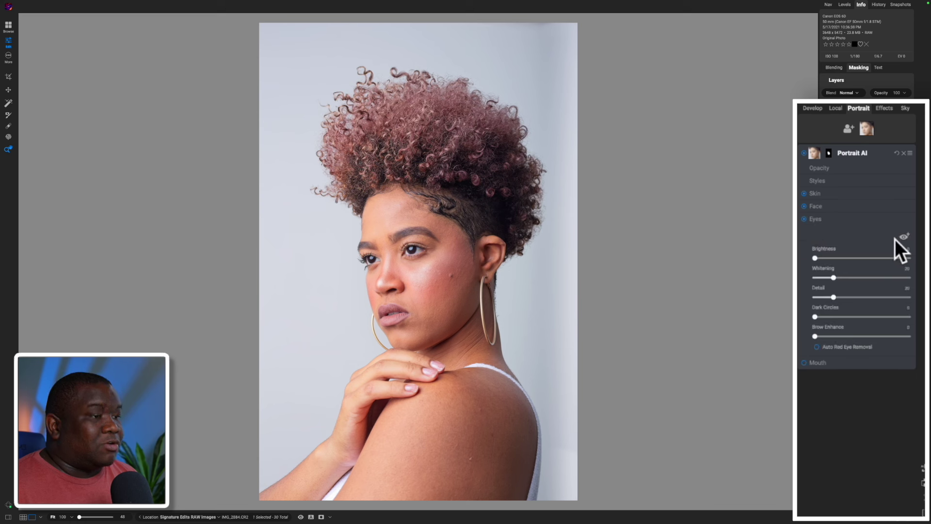
click(392, 250)
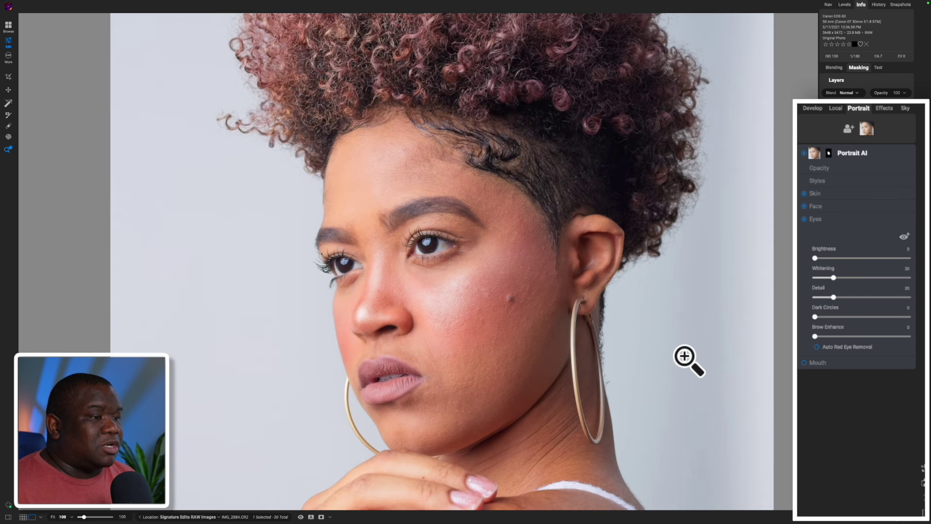
- Mark the centre of both eyes for Portrait AI and fit the outline of the eye farther from the camera
click(904, 237)
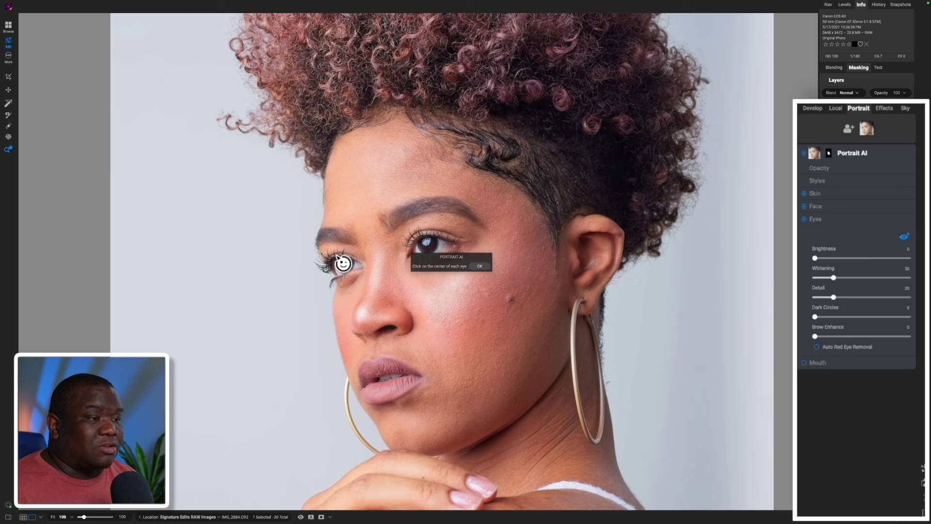
click(343, 262)
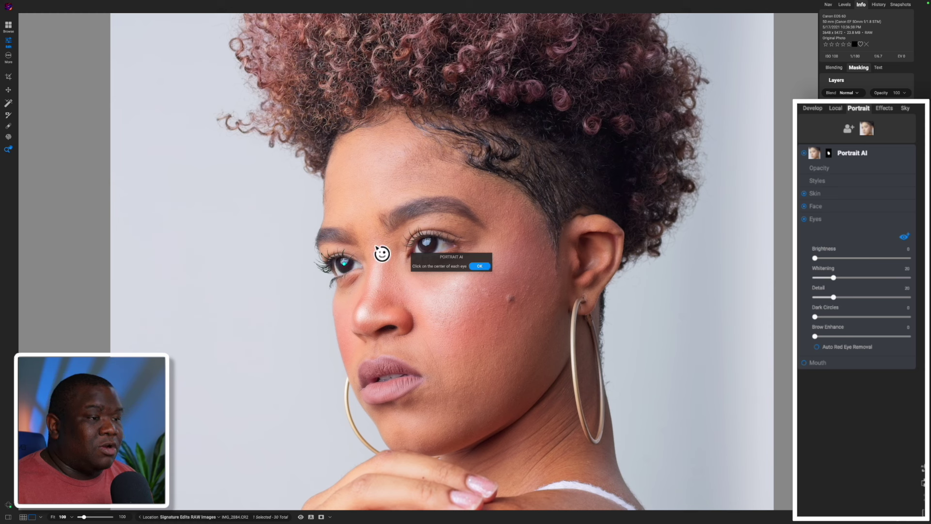
click(427, 243)
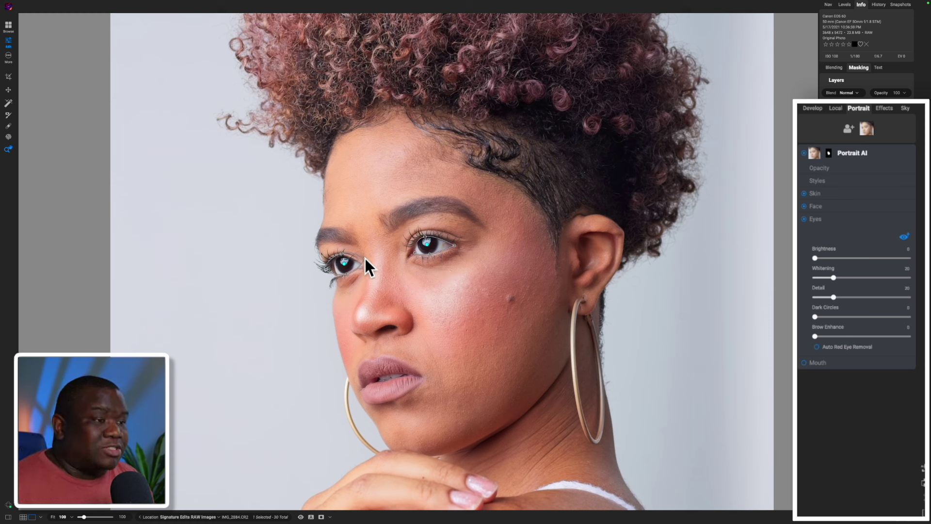
mouse_move(360, 267)
mouse_down()
mouse_move(337, 275)
mouse_move(337, 258)
mouse_move(362, 265)
mouse_move(346, 273)
mouse_up()
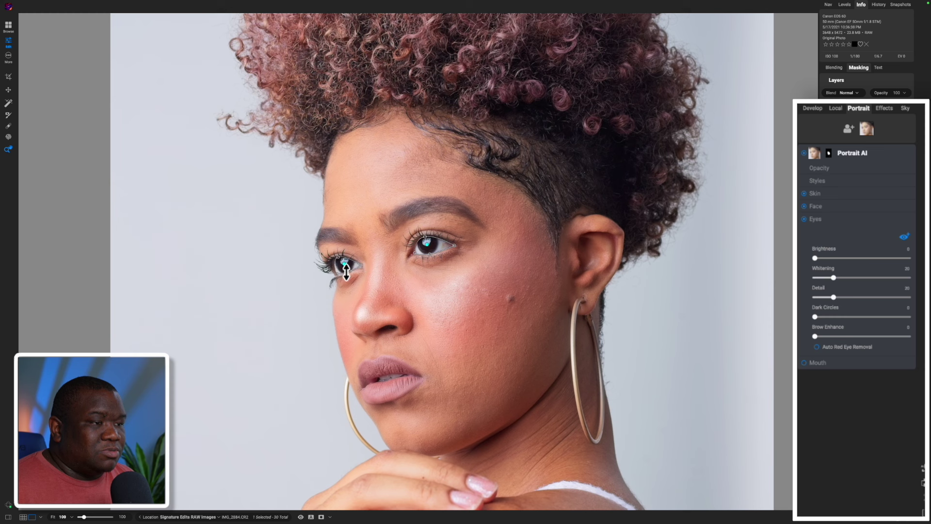
drag(337, 274, 337, 275)
drag(351, 270, 361, 265)
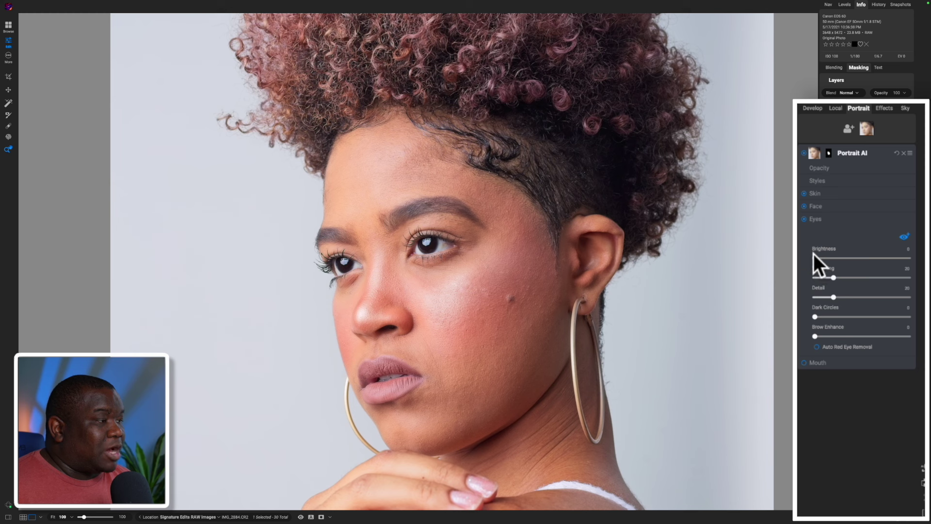
- Raise the eye Brightness to about 80 and adjust the upper edge of the nearer eye's outline
drag(816, 257, 890, 258)
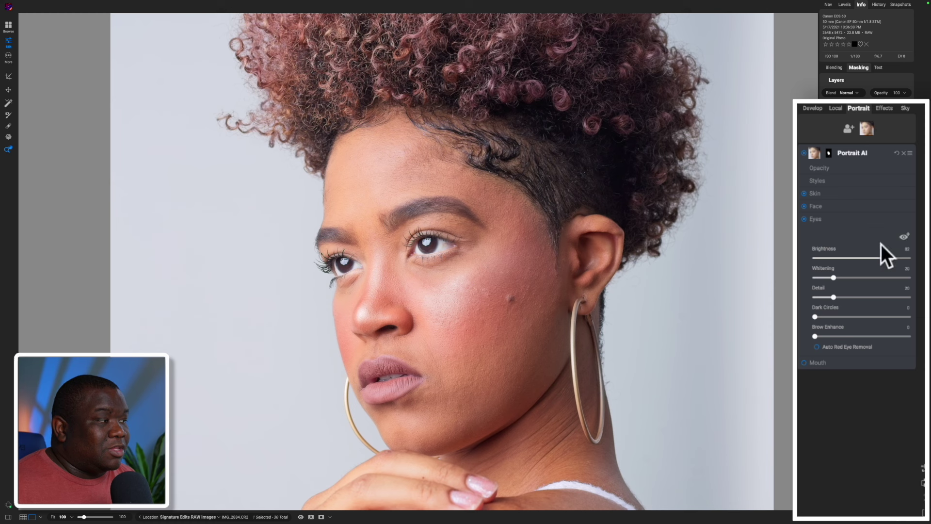
click(904, 237)
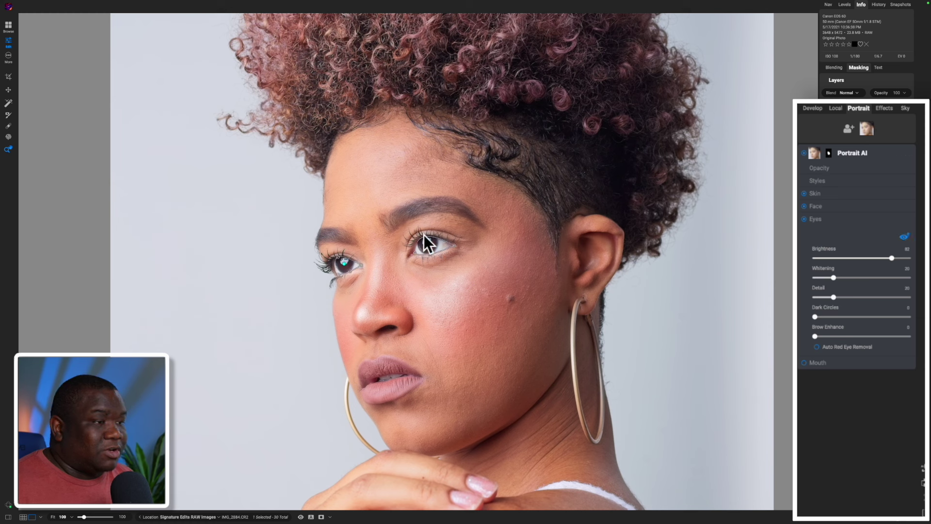
drag(423, 236, 423, 226)
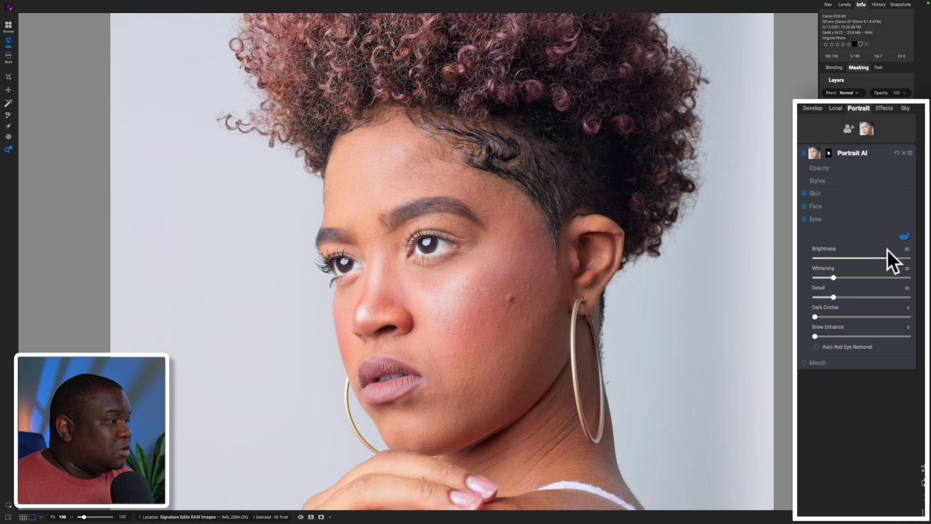
- Reduce the eye Brightness to 18, compare the whole photo with the eye adjustments off and on, and settle on about 13
drag(891, 256, 831, 259)
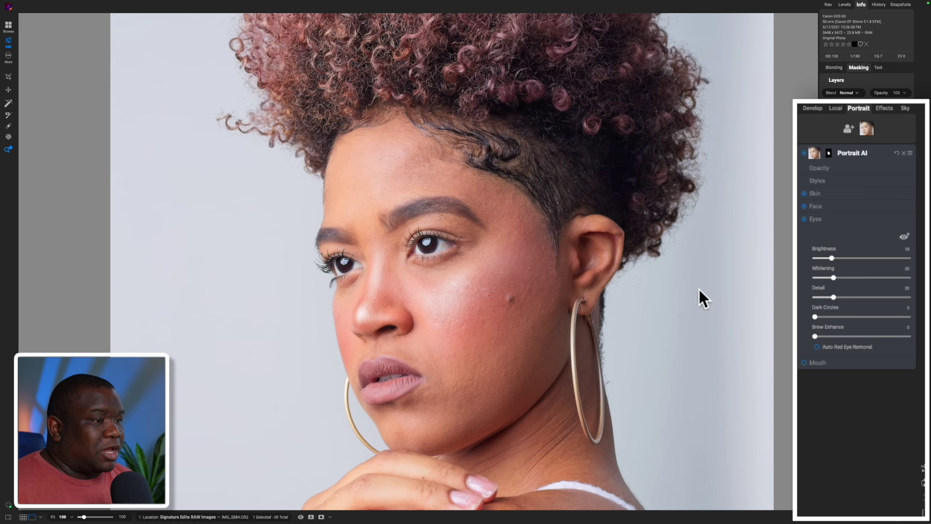
click(415, 273)
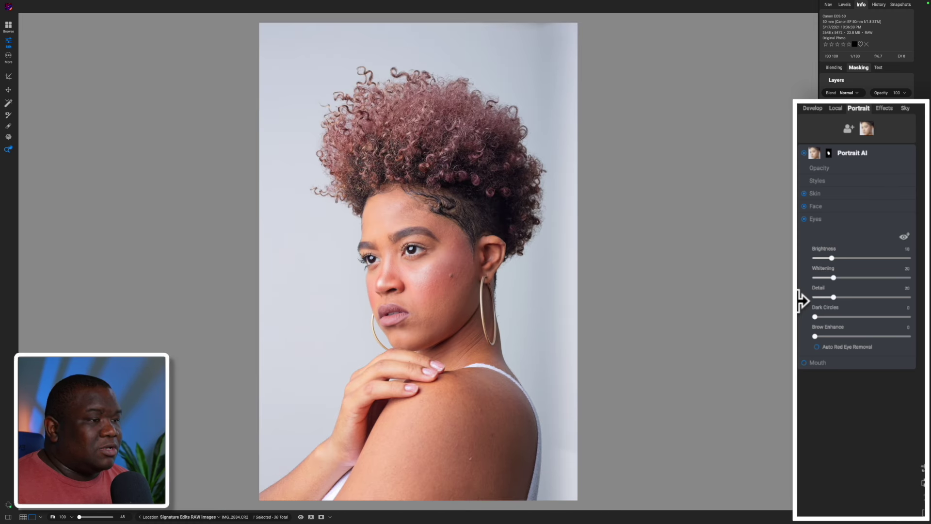
click(804, 219)
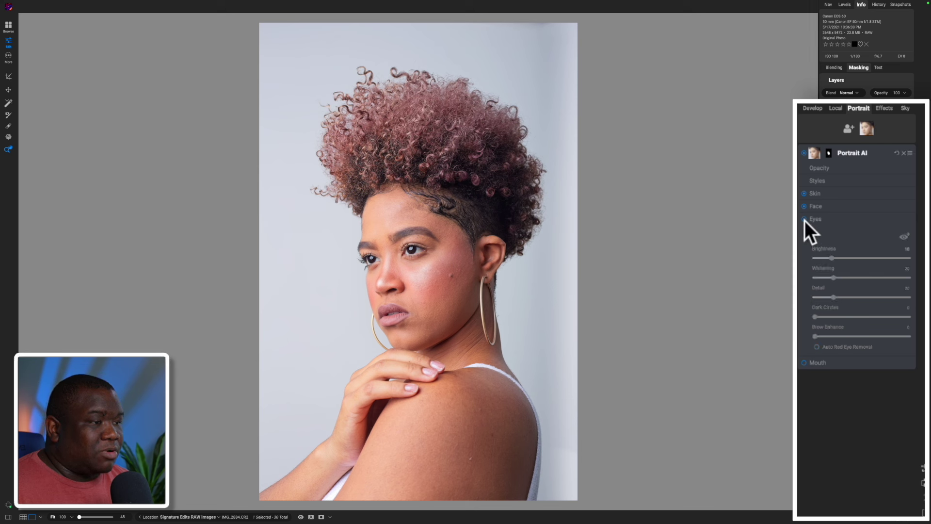
click(804, 219)
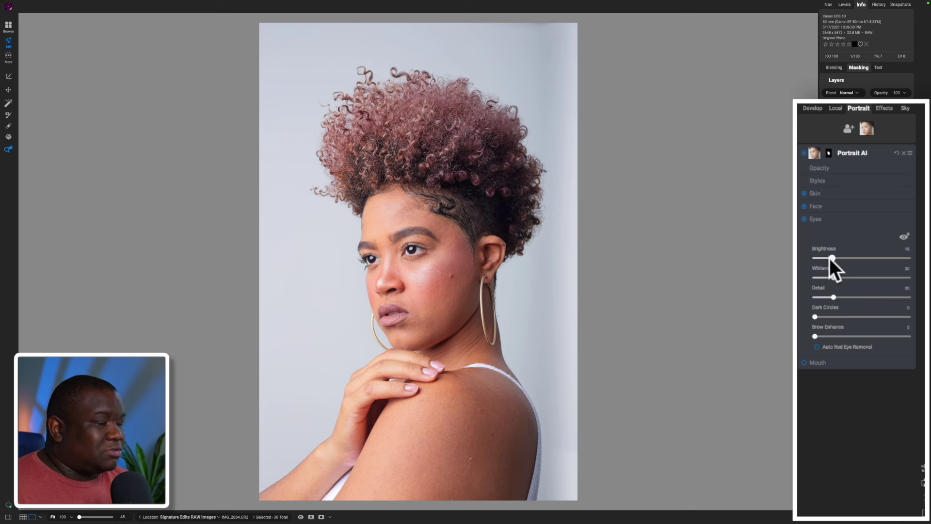
drag(830, 258, 827, 259)
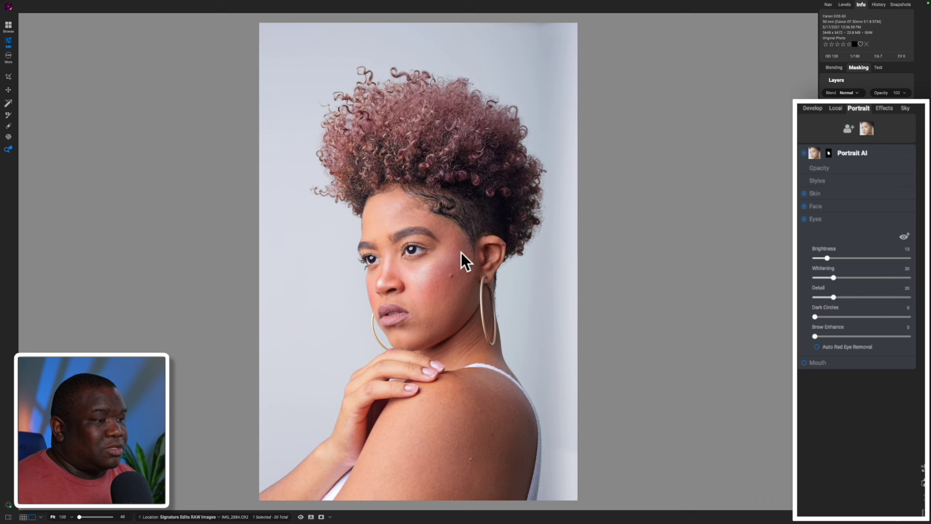
- Try an eye Whitening of 79, compare the eye adjustments off and on, and set Whitening to 26
click(398, 256)
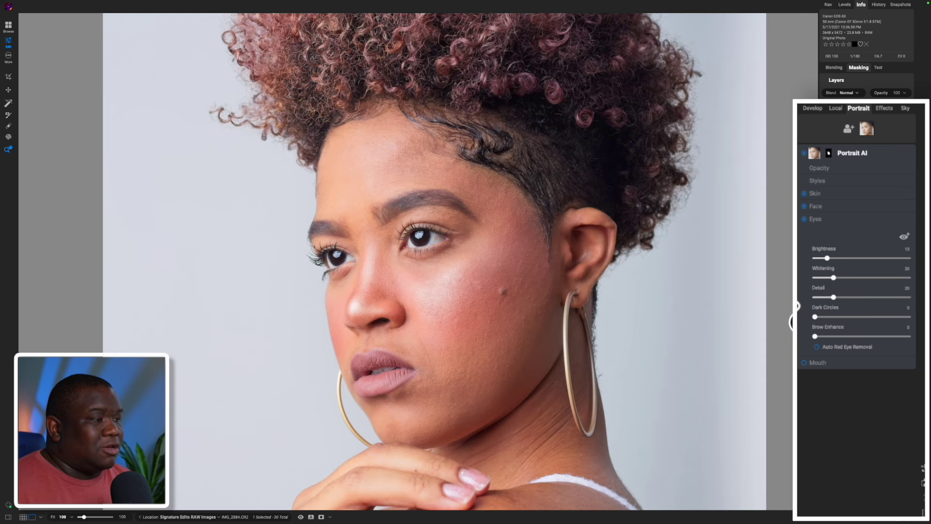
drag(834, 278, 888, 278)
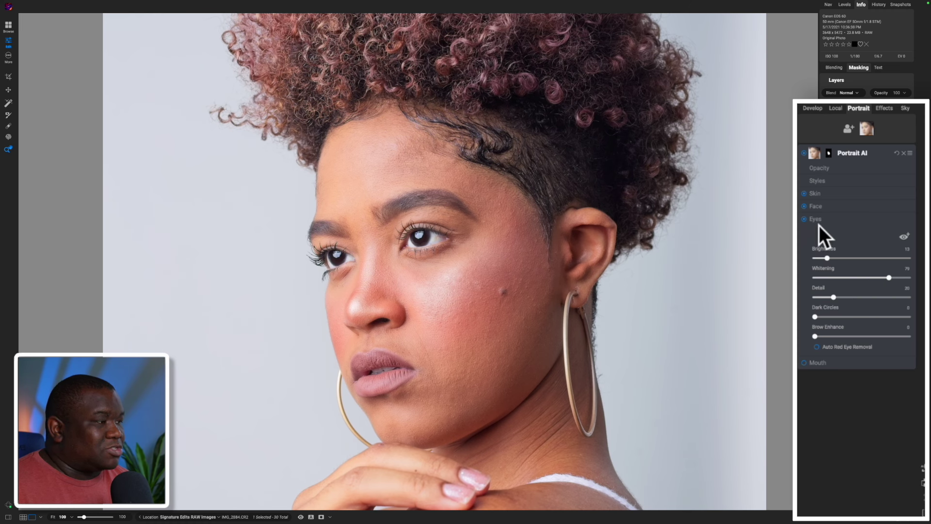
click(394, 312)
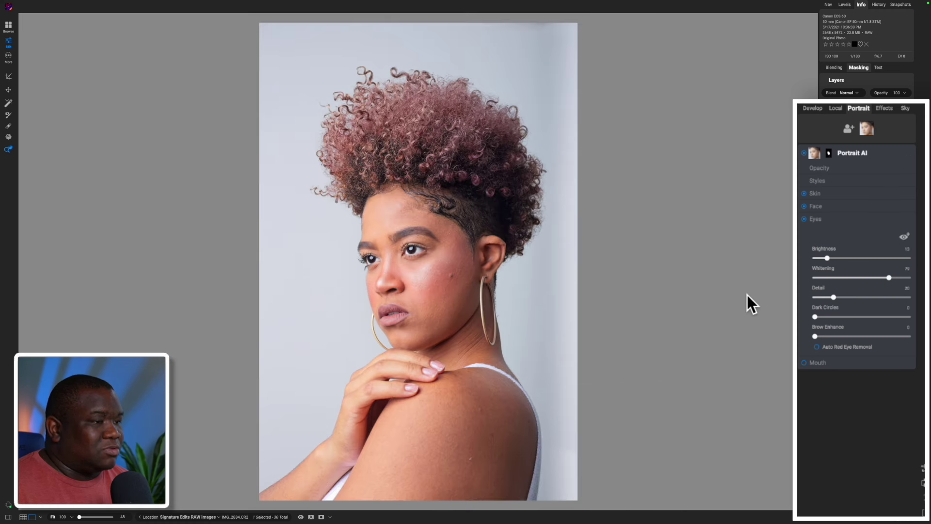
click(804, 219)
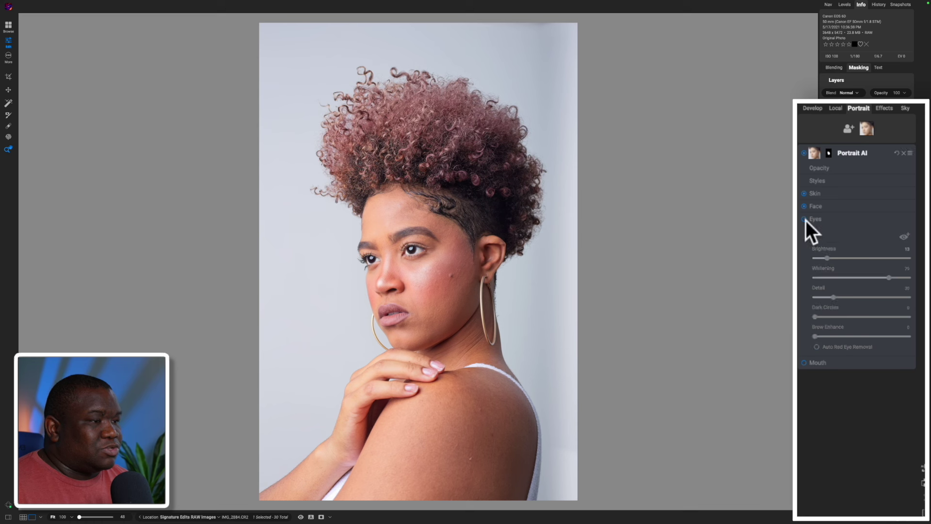
click(805, 220)
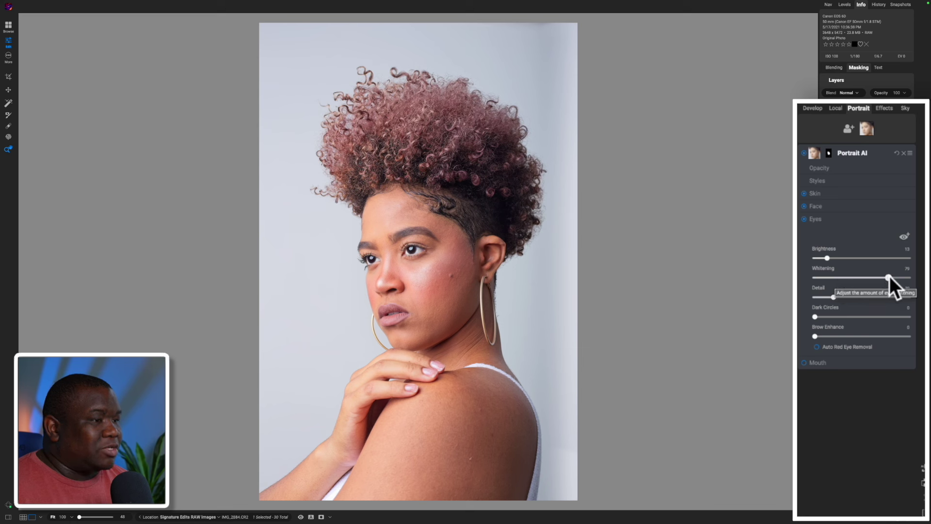
drag(889, 276, 844, 279)
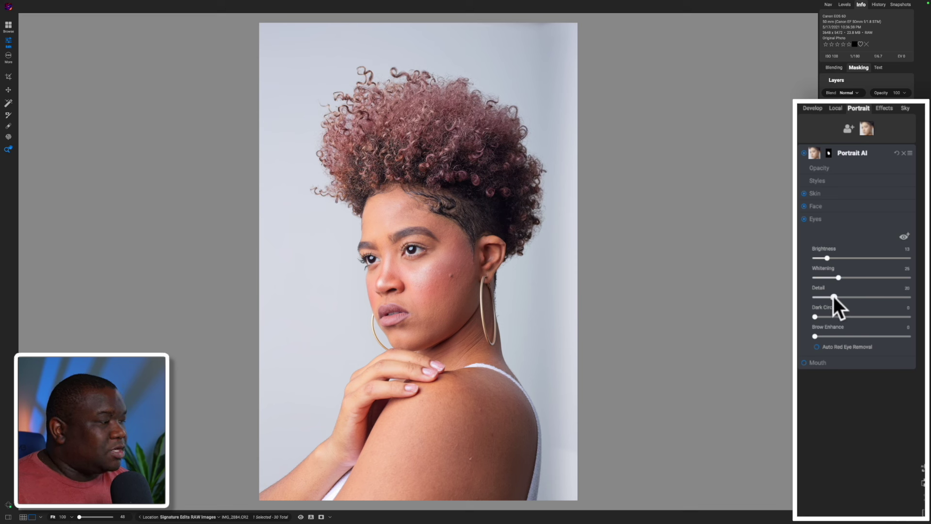
- Try the maximum eye Detail of 100, and set it to about 27
drag(833, 296, 908, 298)
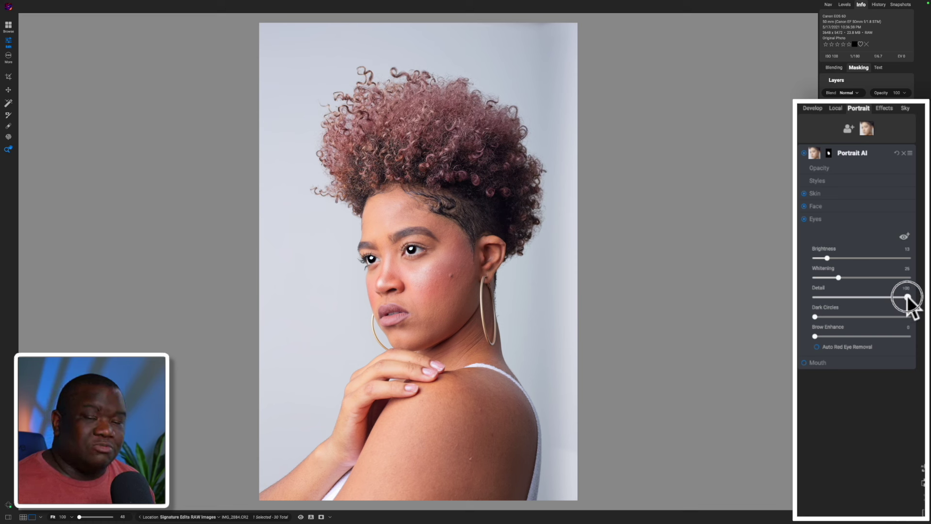
drag(908, 298, 841, 298)
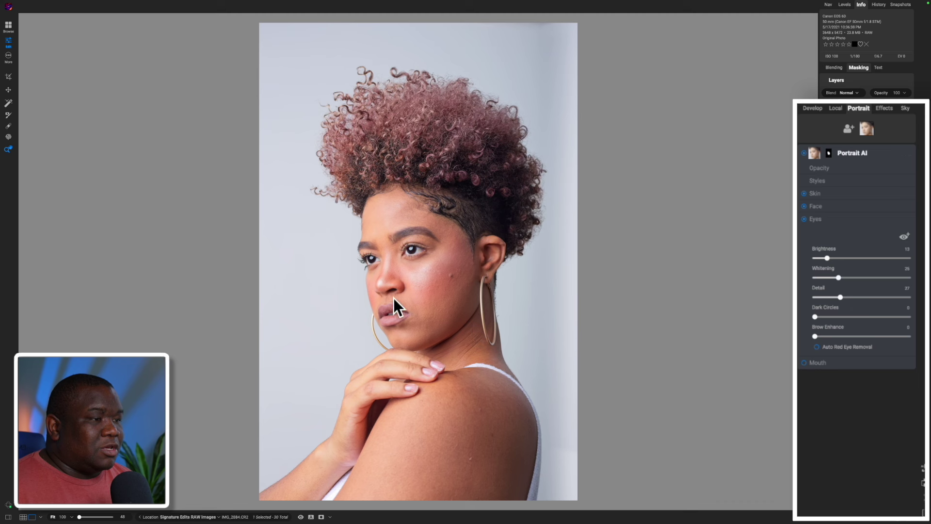
- Try a Dark Circles value of 68 on the enlarged face, and restore it to 0
click(413, 257)
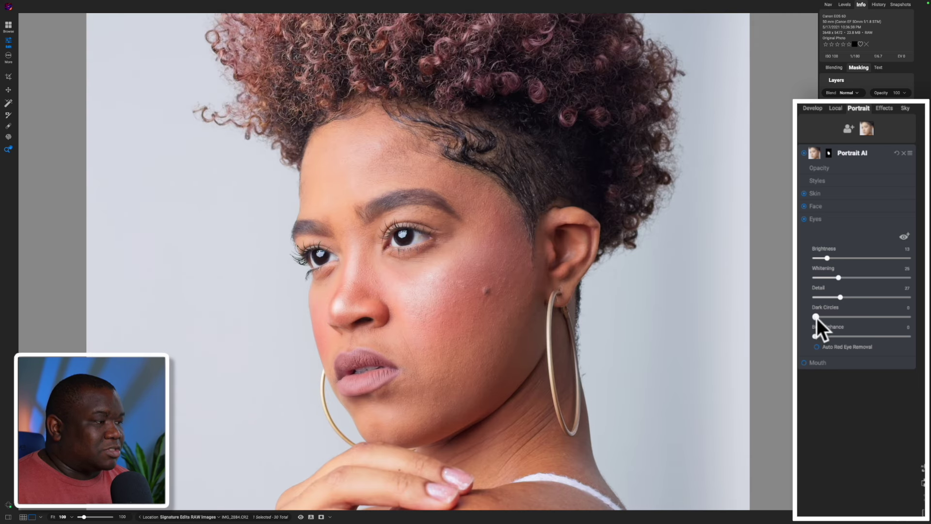
drag(816, 316, 878, 319)
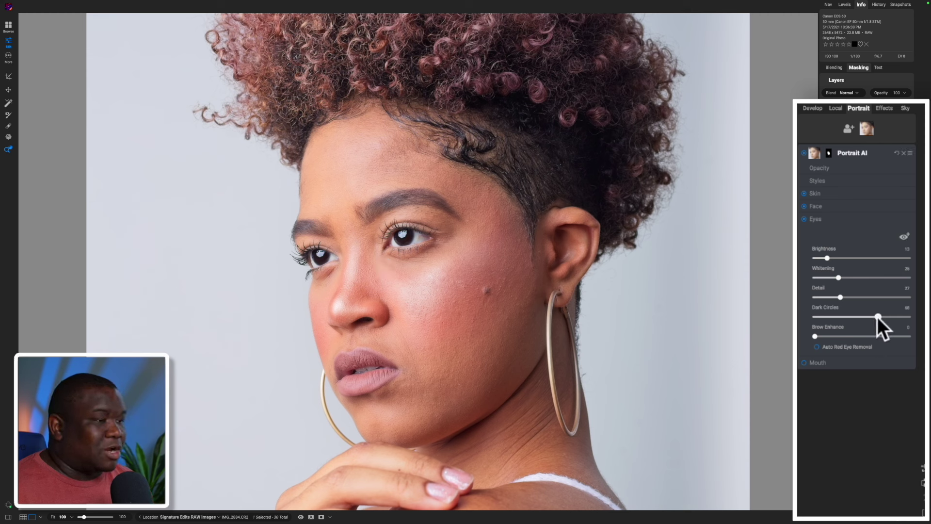
drag(877, 318, 802, 326)
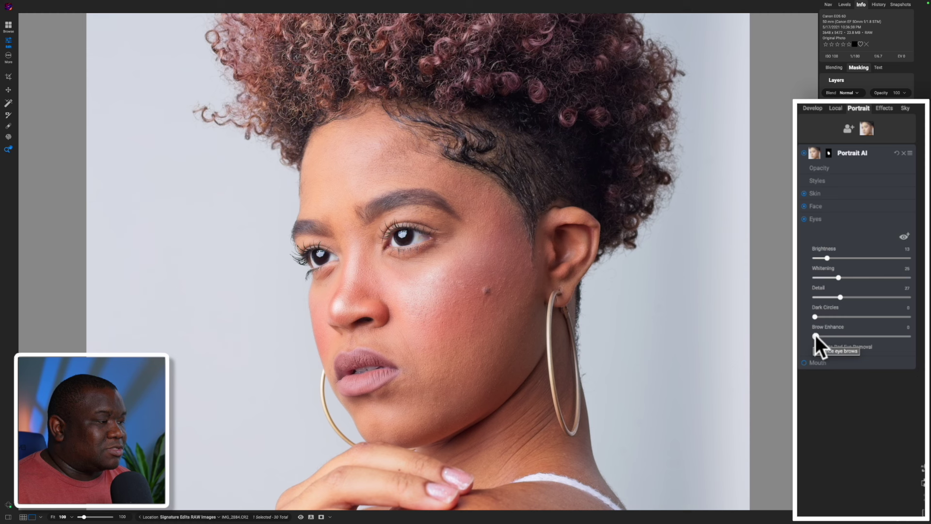
- Set Brow Enhance to about 78, comparing the photo with the eye adjustments off and on
drag(816, 335, 879, 338)
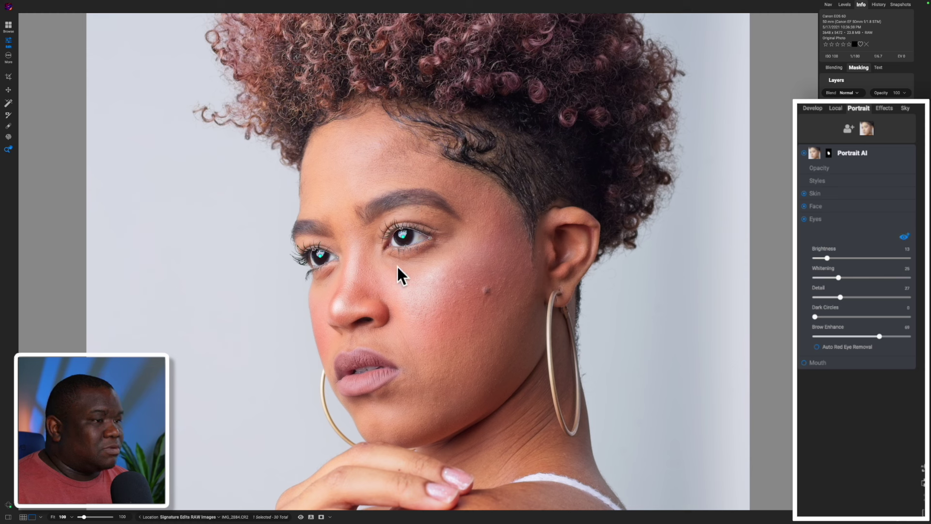
click(901, 237)
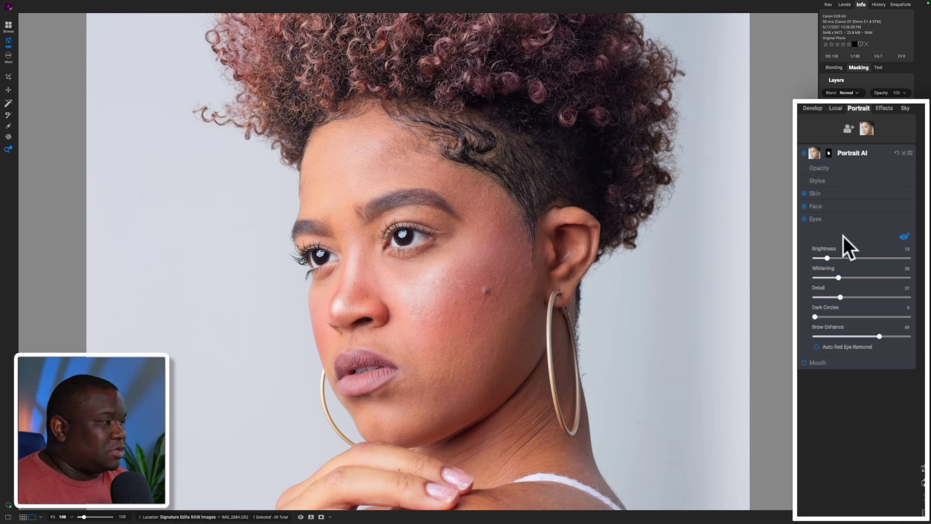
click(804, 219)
click(804, 220)
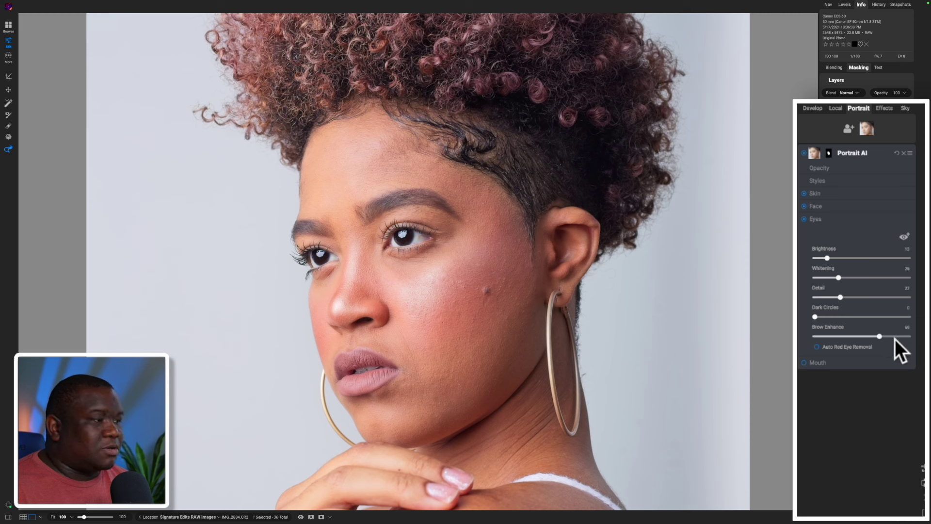
drag(880, 336, 831, 340)
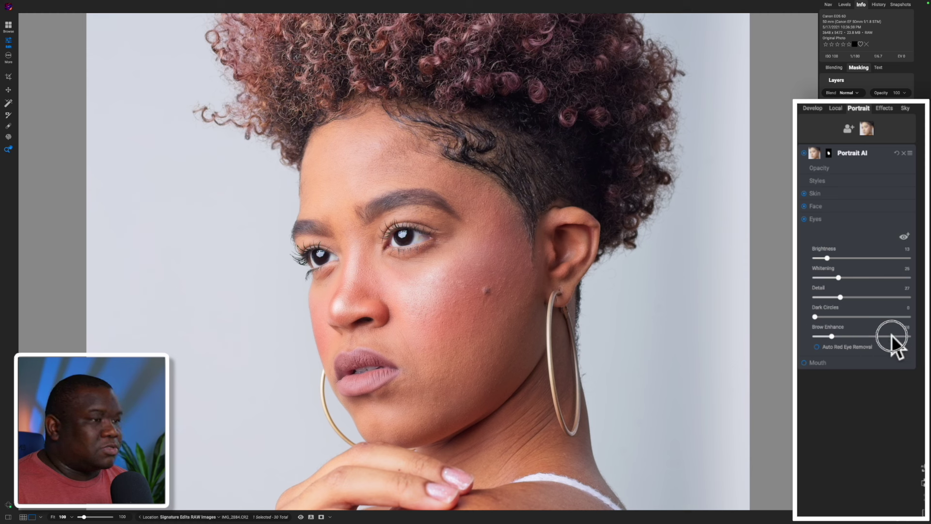
drag(915, 340, 889, 354)
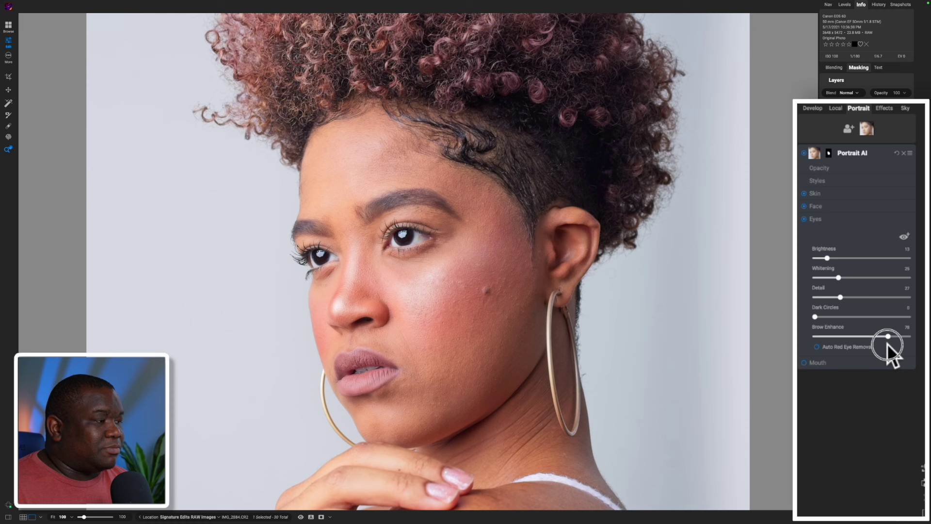
key(ctrl+0)
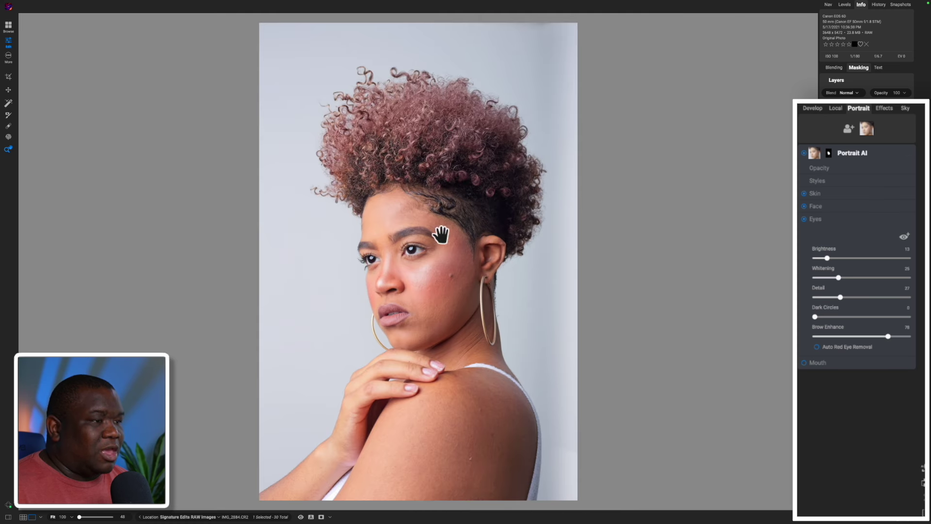
click(804, 219)
click(804, 219)
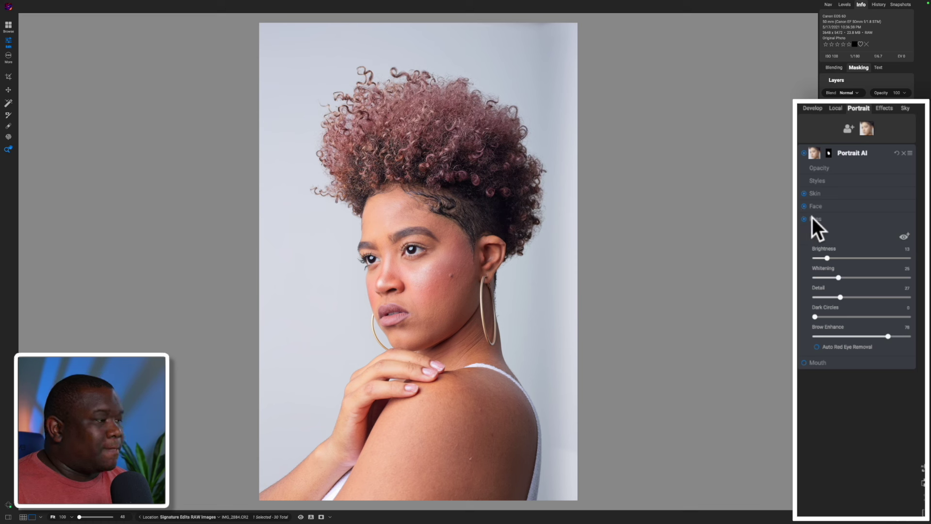
- Collapse the eye settings, enable the Portrait AI mouth adjustments, and set Teeth Whitening to 27
click(815, 219)
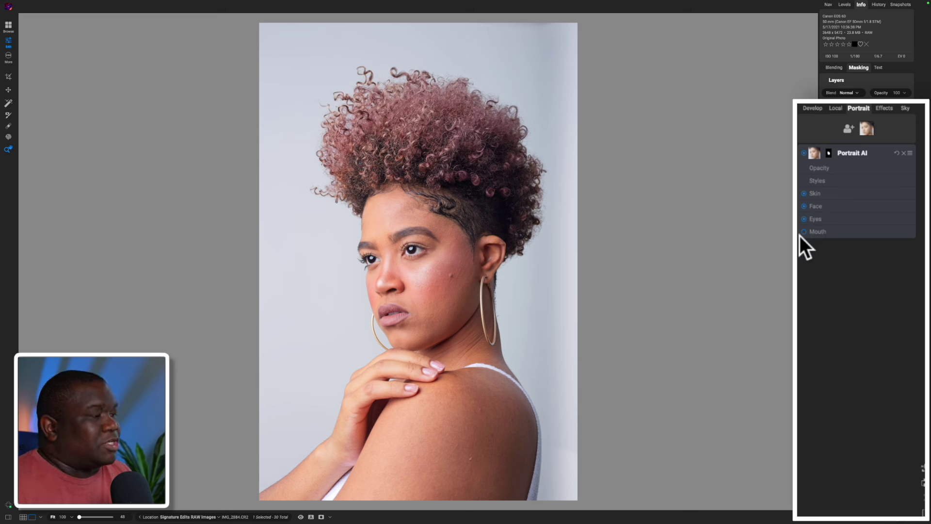
click(813, 232)
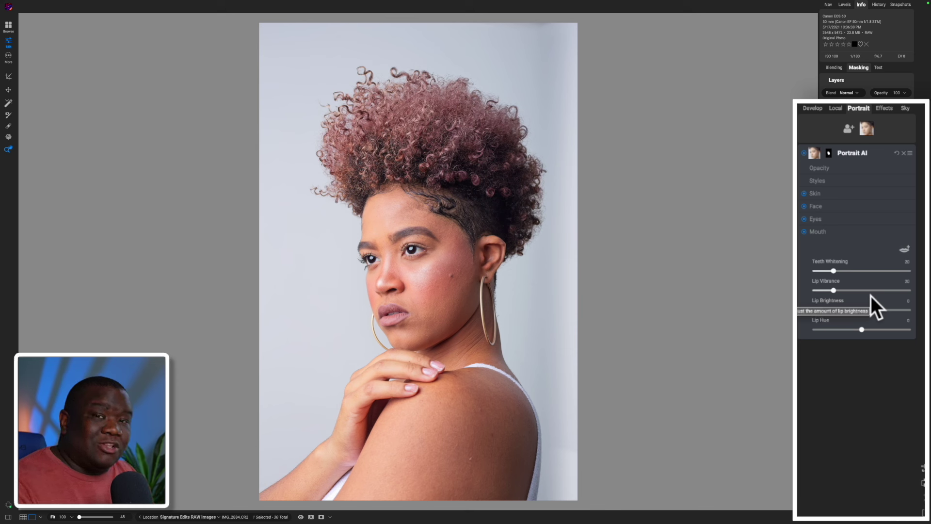
mouse_move(834, 270)
mouse_down()
mouse_move(876, 273)
mouse_move(830, 275)
mouse_move(841, 273)
mouse_up()
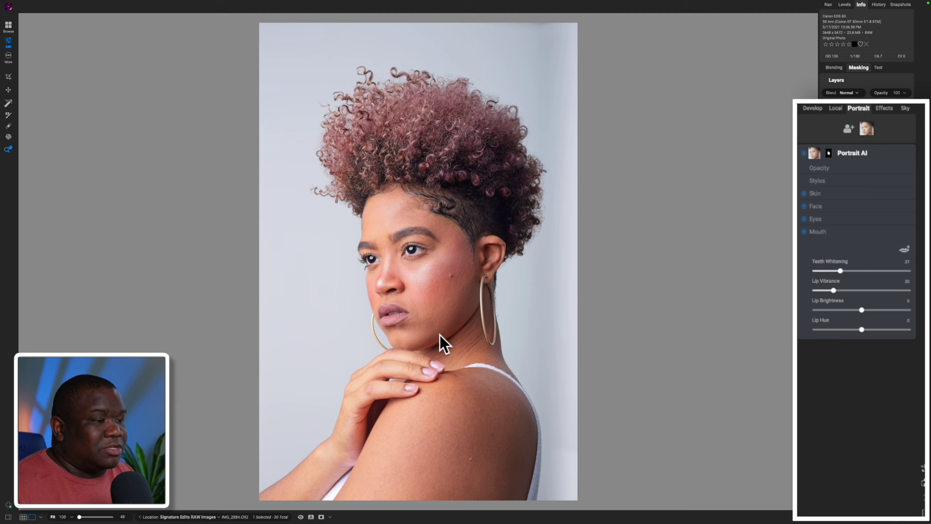
click(387, 313)
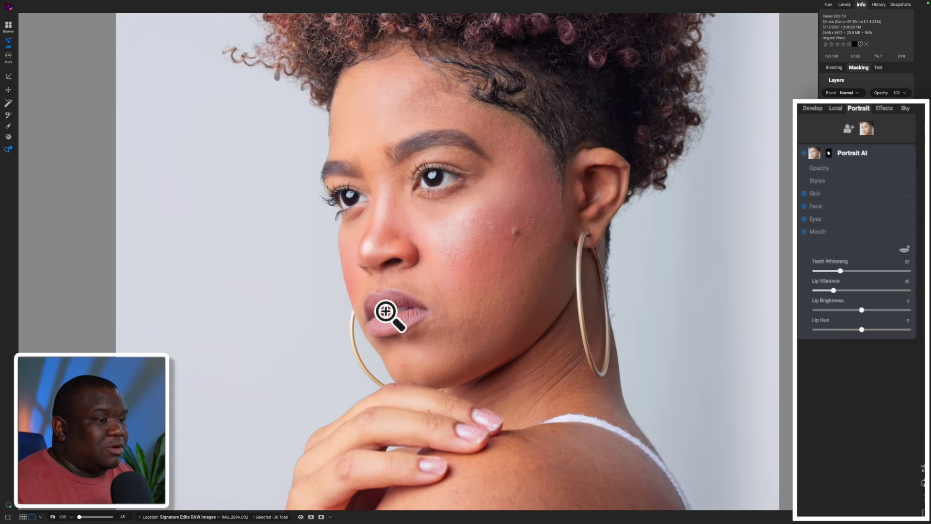
- Define the mouth area for Portrait AI by marking both corners of the lips, with teeth included
click(906, 250)
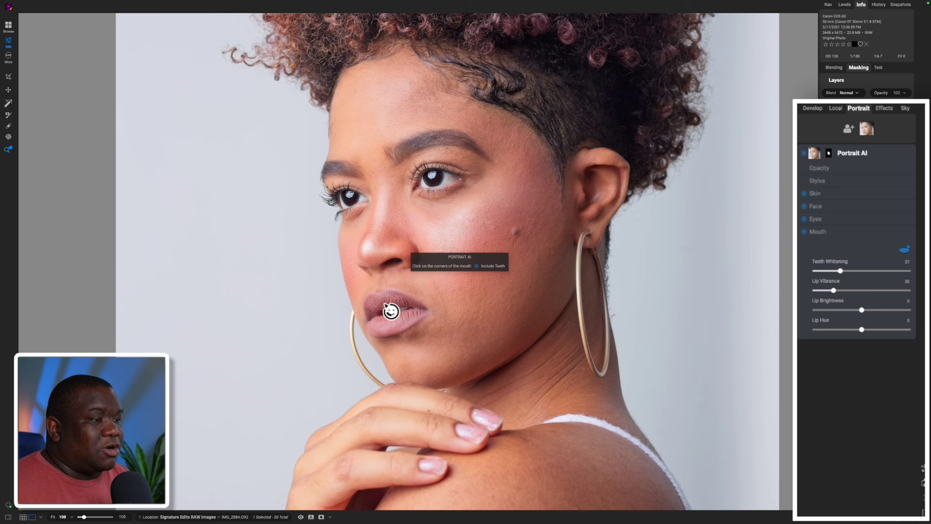
click(428, 310)
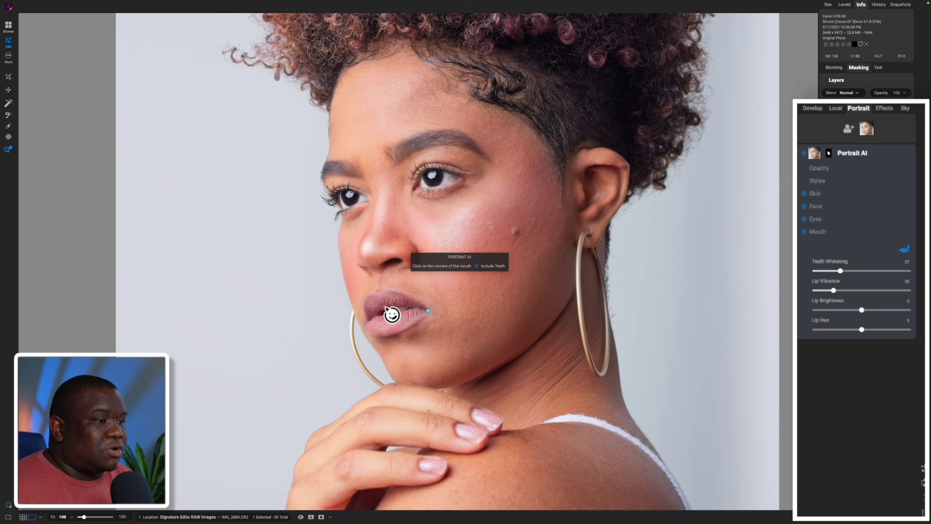
click(367, 320)
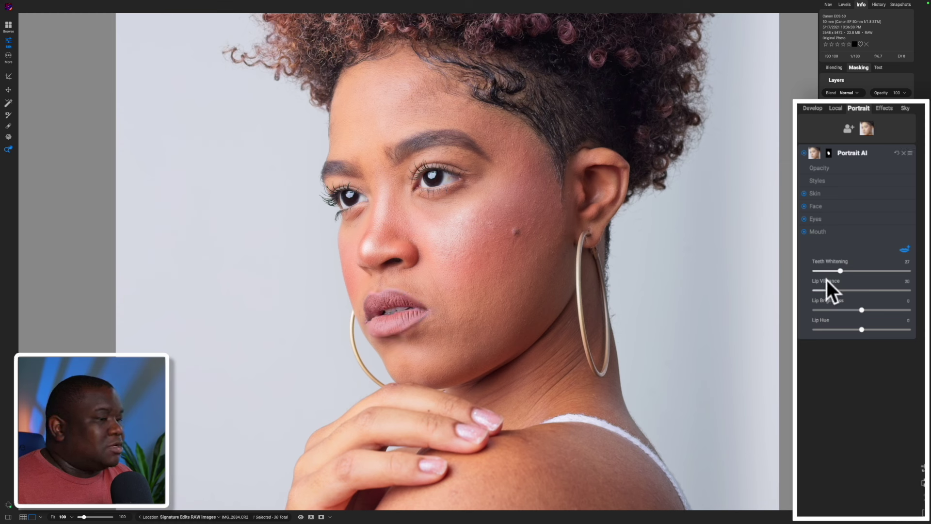
- Try Teeth Whitening at 78 and at 0, and set it to 7
drag(841, 271, 888, 271)
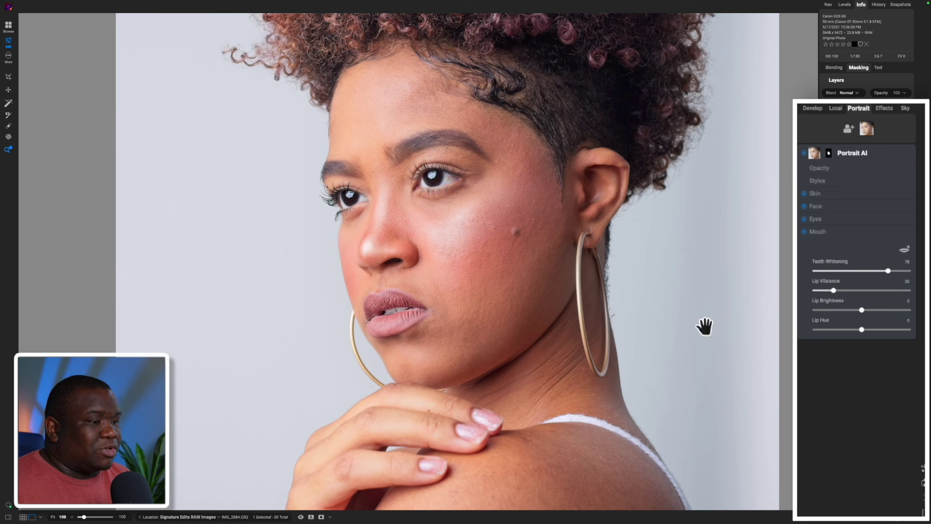
drag(887, 270, 815, 273)
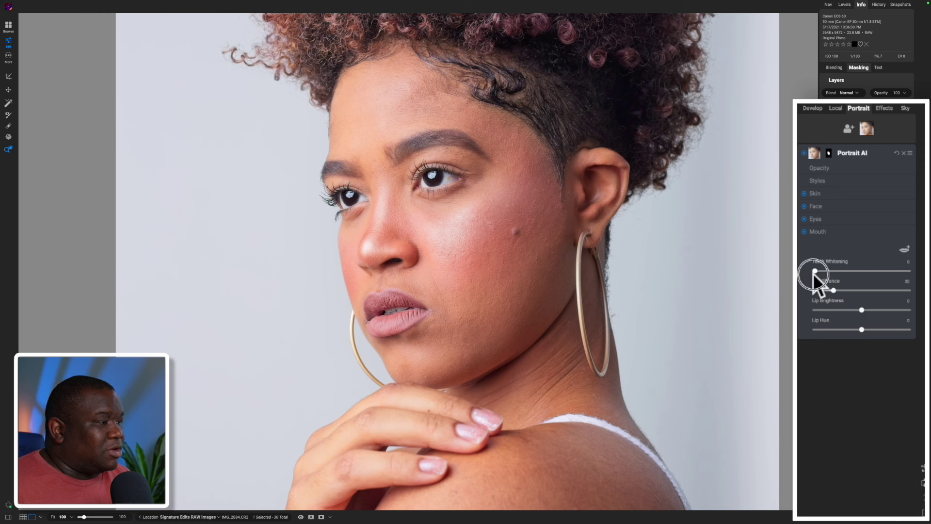
drag(815, 275, 823, 275)
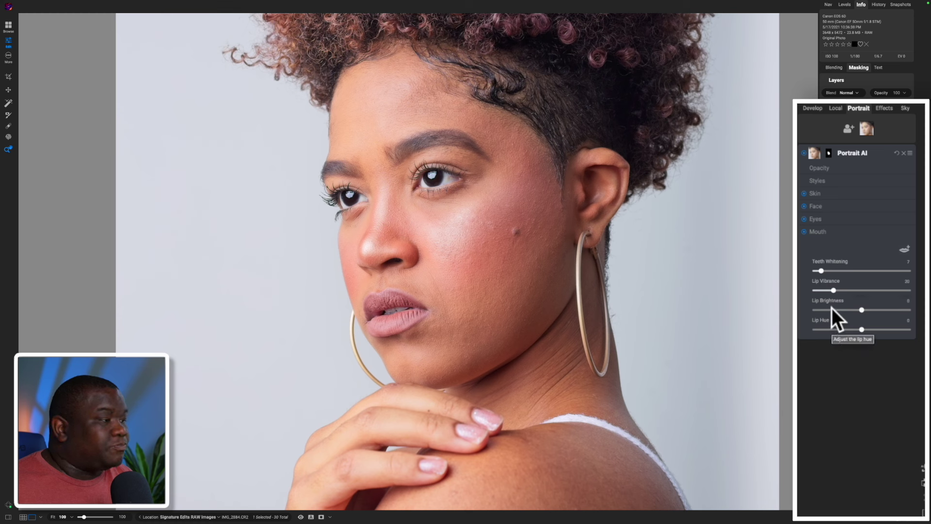
- Try a Lip Vibrance of about 37 with a reduced Lip Brightness, restore both, and disable and collapse the mouth adjustments
drag(833, 289, 851, 312)
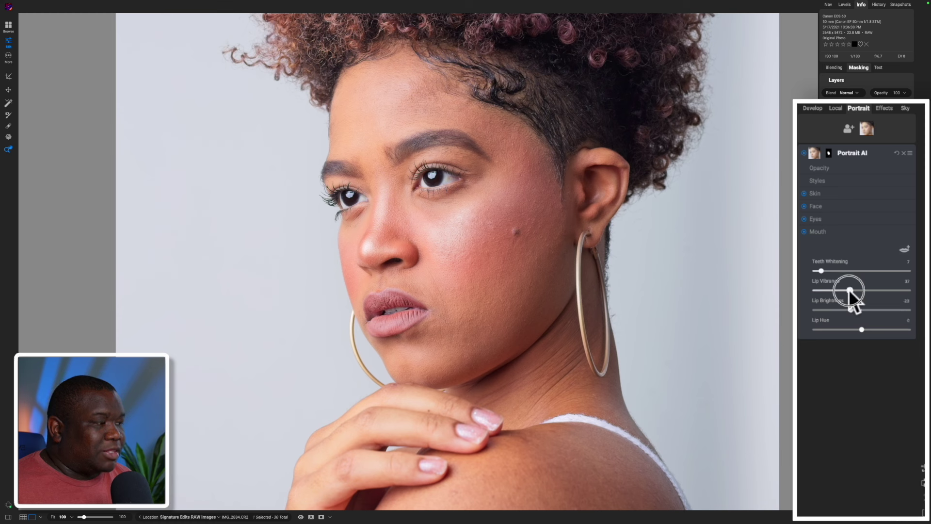
click(804, 232)
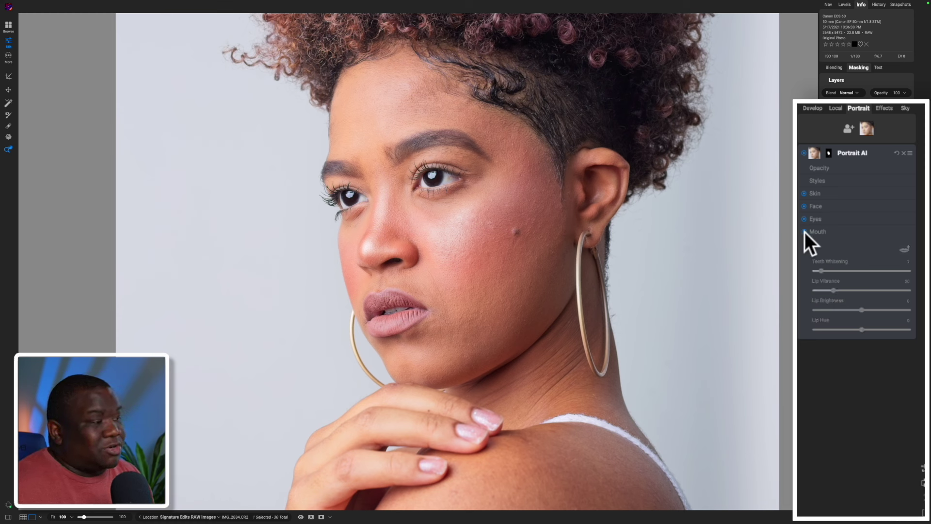
click(819, 231)
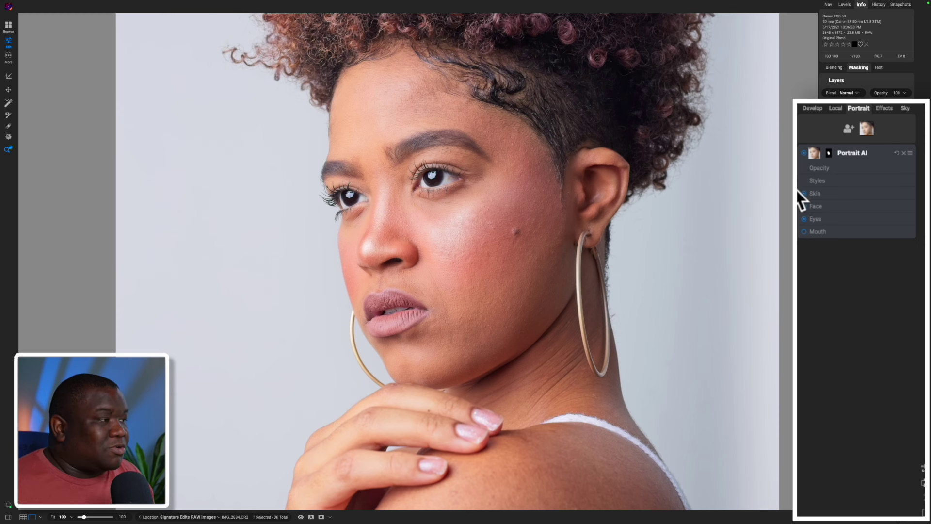
- Compare the portrait with Portrait AI off and on, both enlarged and with the whole photo fitted in view
click(804, 153)
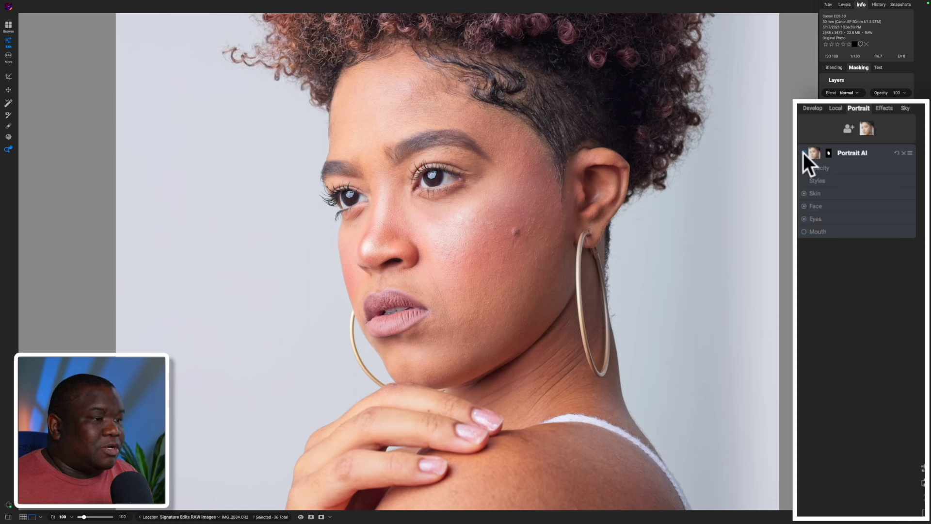
click(453, 243)
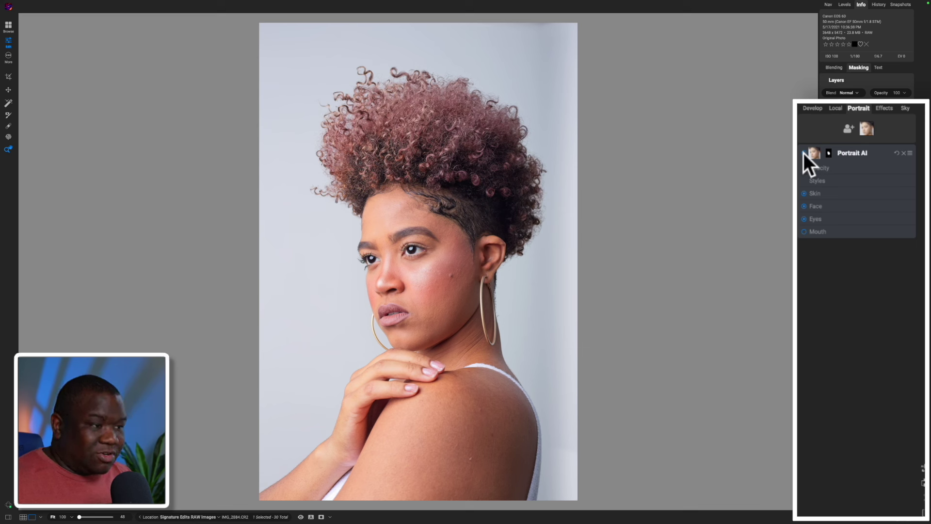
click(804, 153)
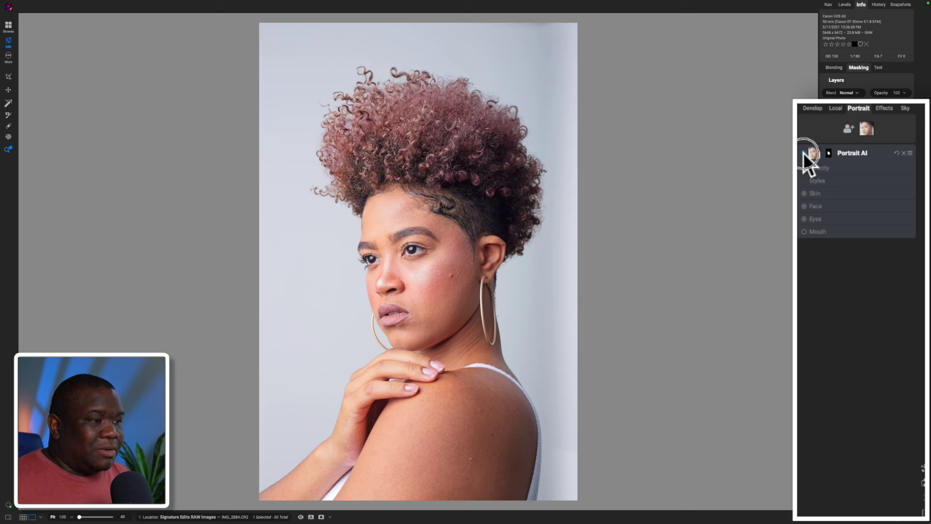
click(805, 153)
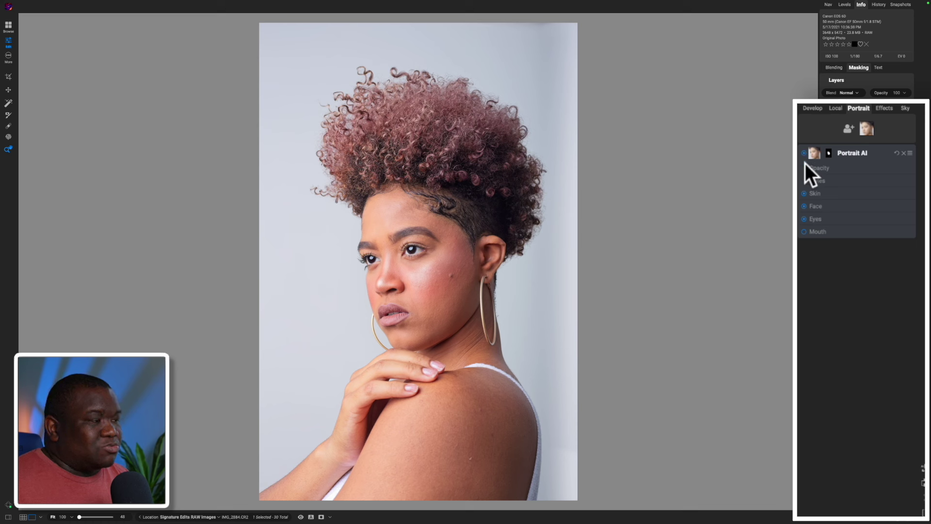
- Expand the skin settings, try a Blemishes value of 73, and set it to about 46
click(822, 194)
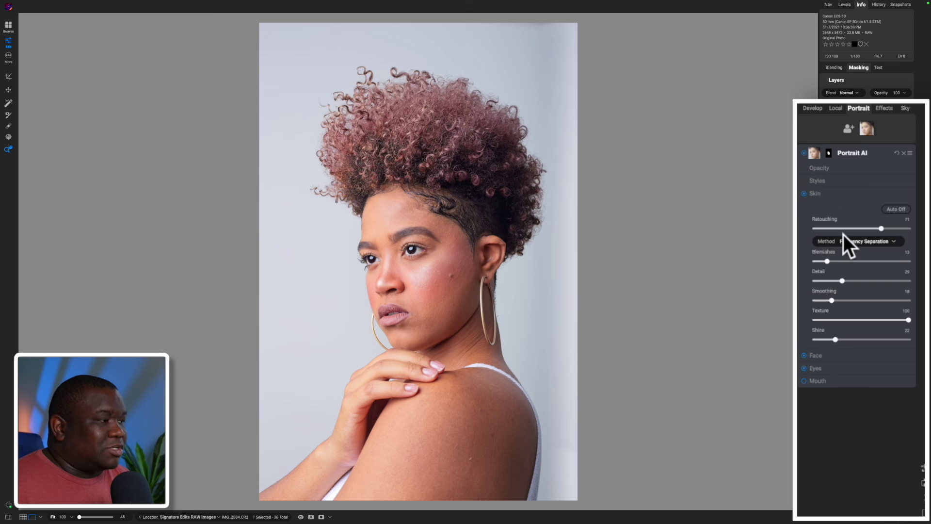
drag(827, 261, 882, 262)
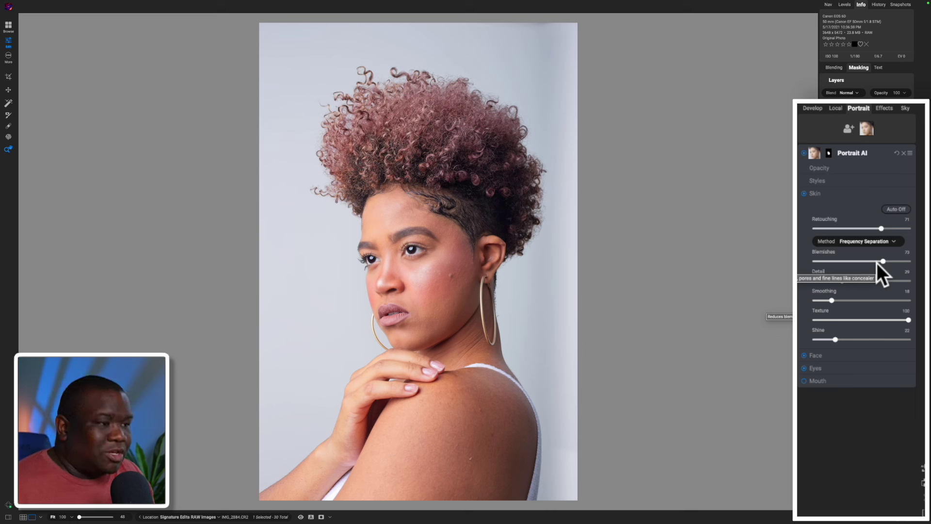
drag(883, 262, 858, 263)
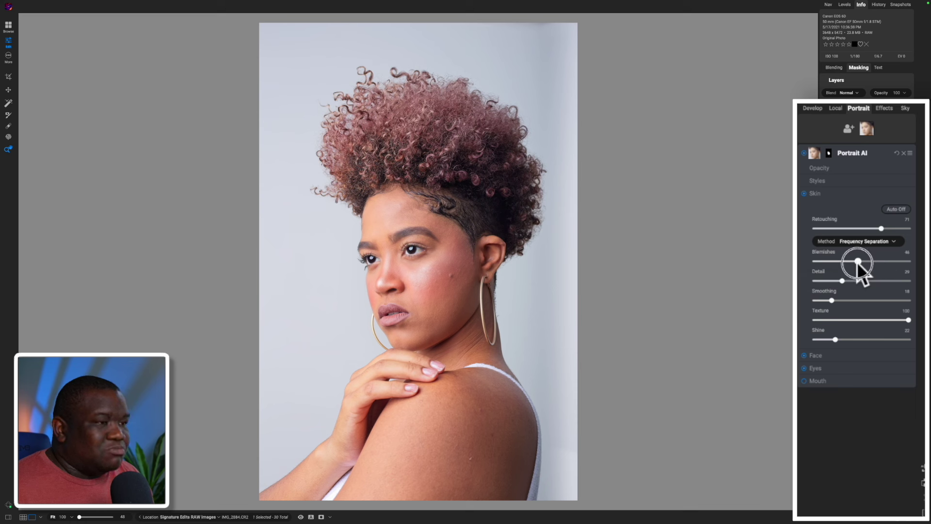